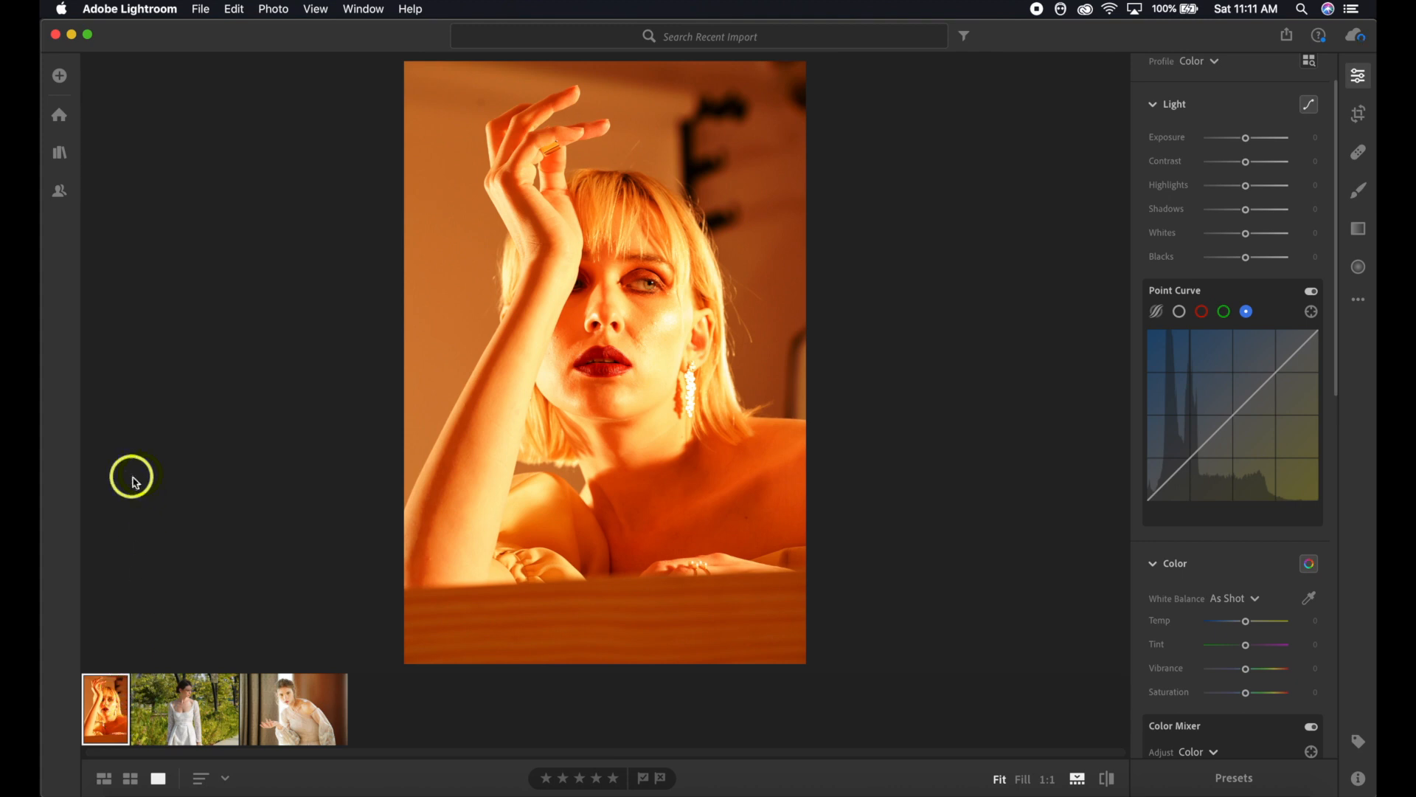
- Select the orange-lit portrait of the blonde woman and display its Edit controls
{"action": "left_click", "coordinate": [116, 702]}
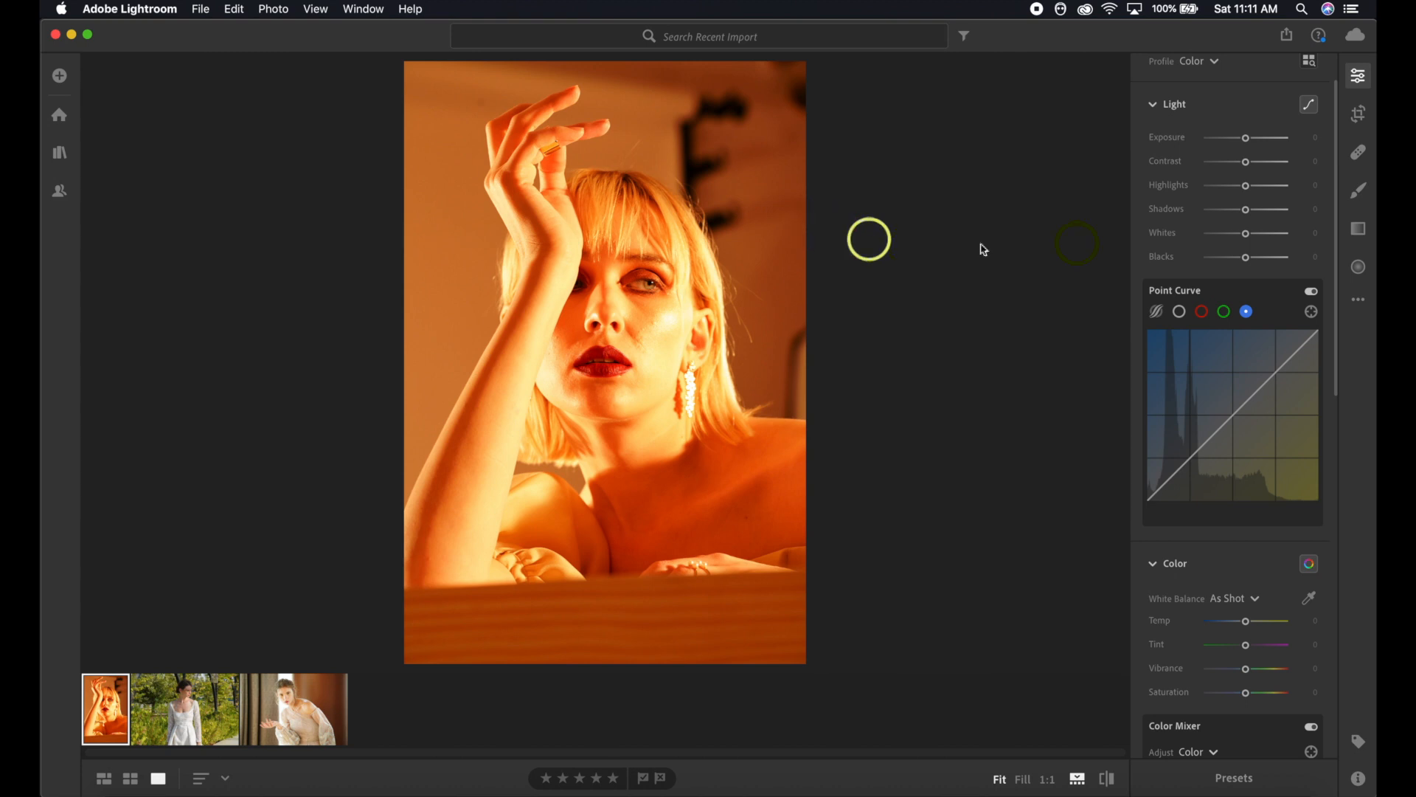
{"action": "left_click", "coordinate": [1359, 77]}
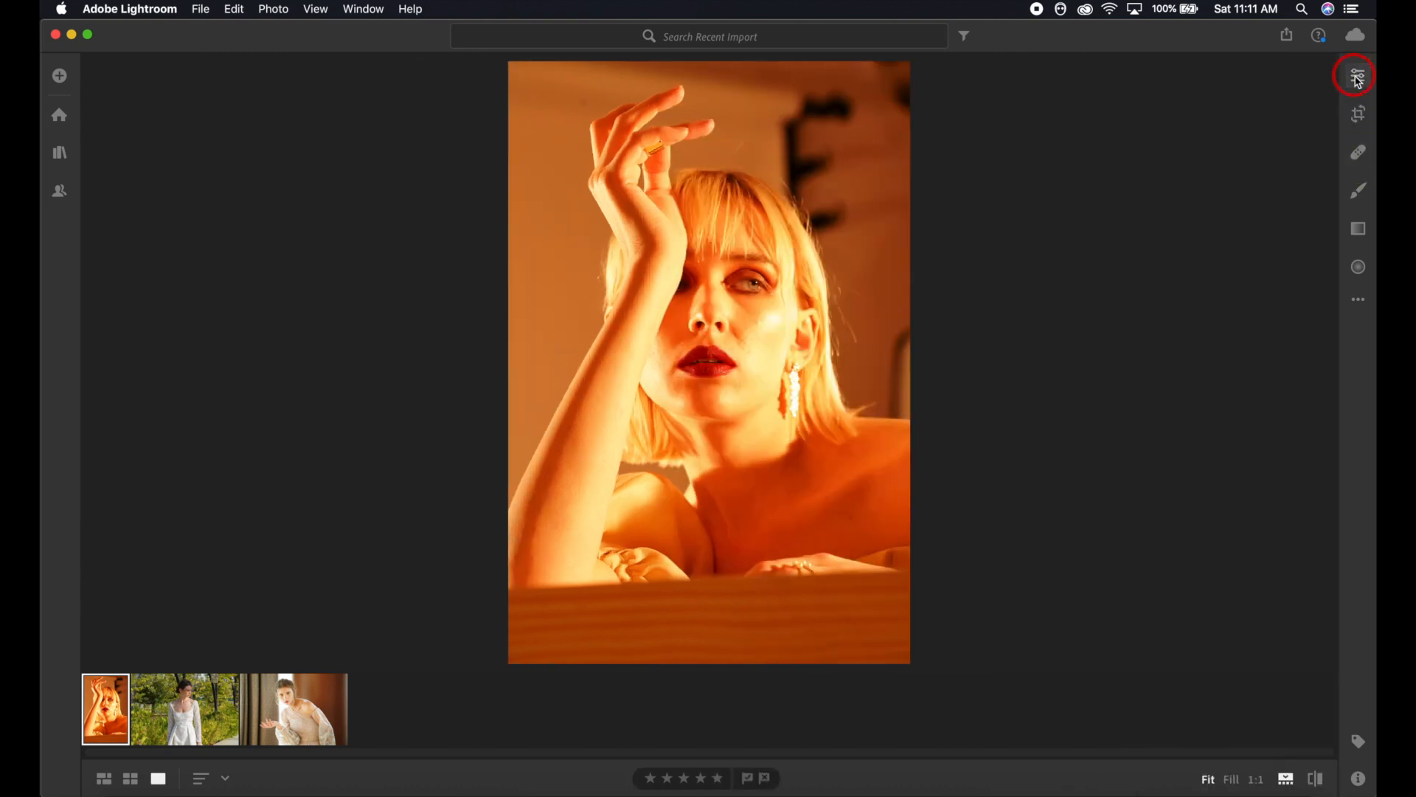
{"action": "left_click", "coordinate": [1358, 76]}
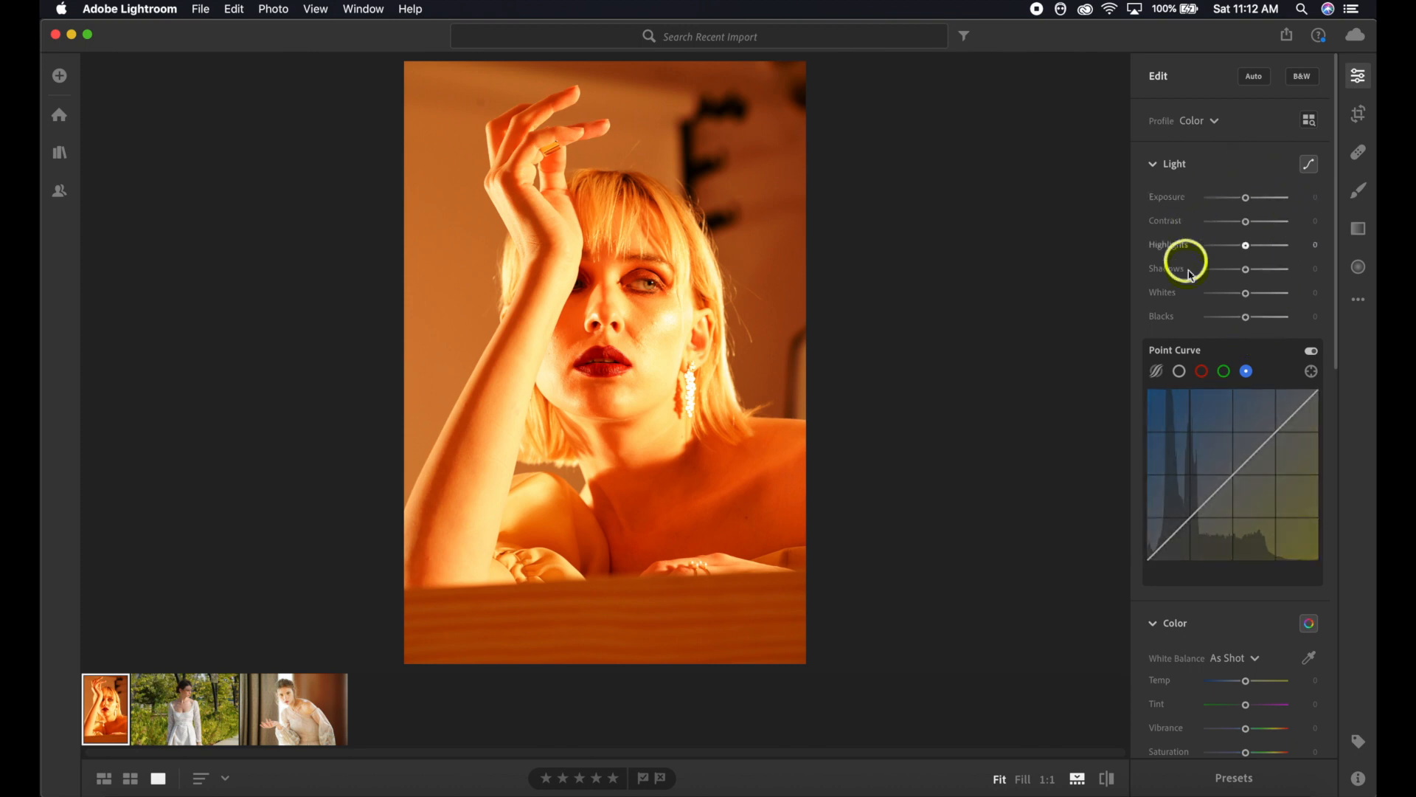
- Look through the red, green and blue channels of the point curve and return to the red one
{"action": "scroll", "coordinate": [1210, 276], "scroll_direction": "down", "scroll_amount": 5}
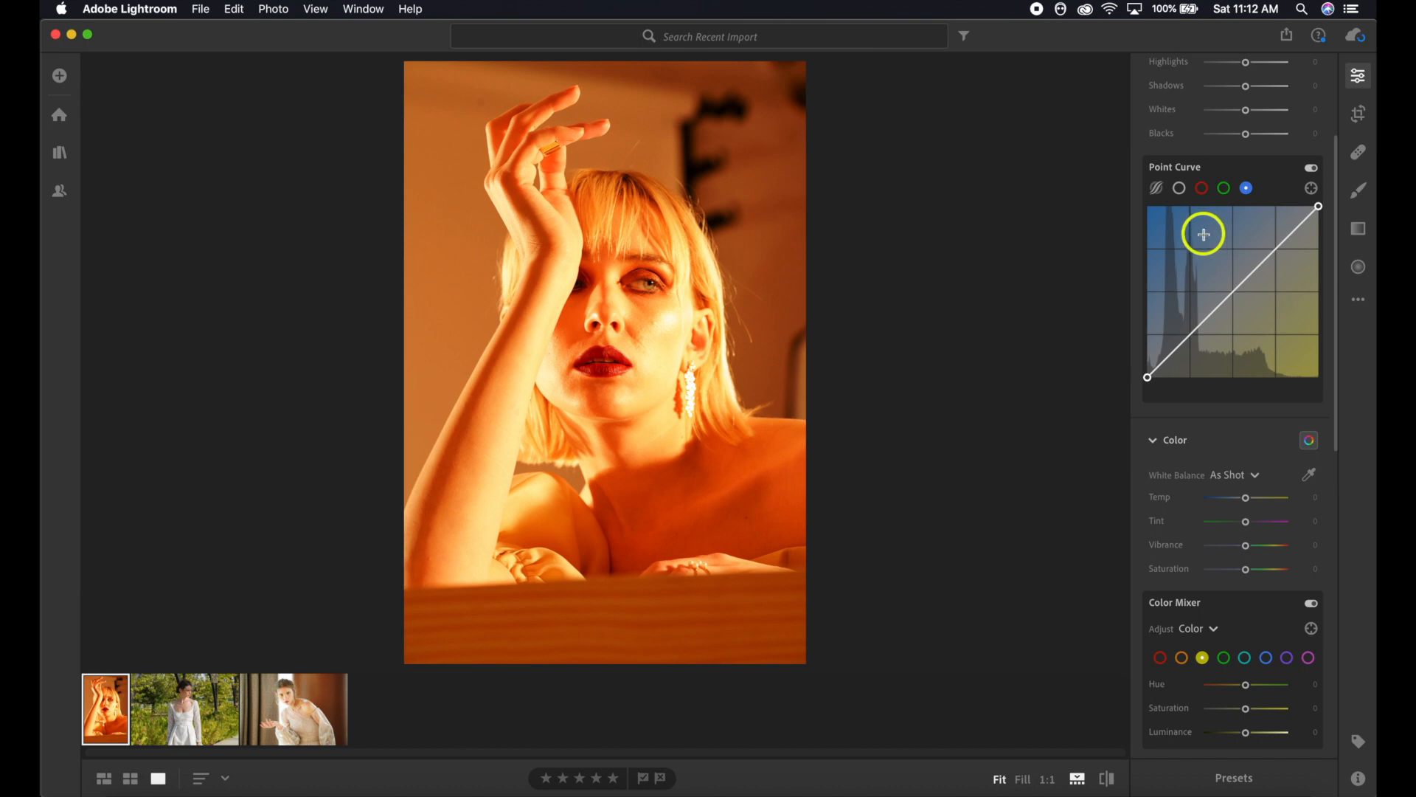
{"action": "left_click", "coordinate": [1203, 189]}
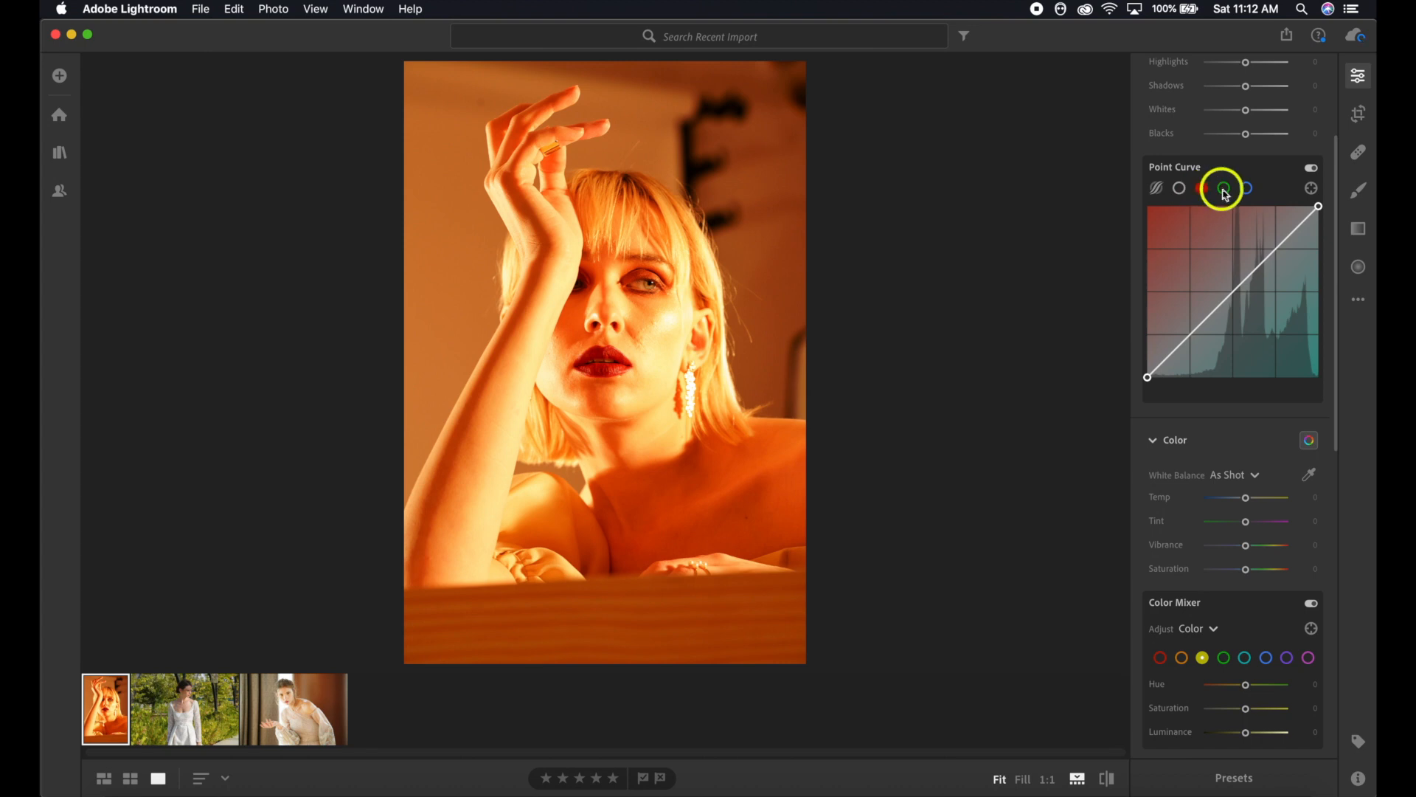
{"action": "left_click", "coordinate": [1224, 189]}
{"action": "left_click", "coordinate": [1248, 190]}
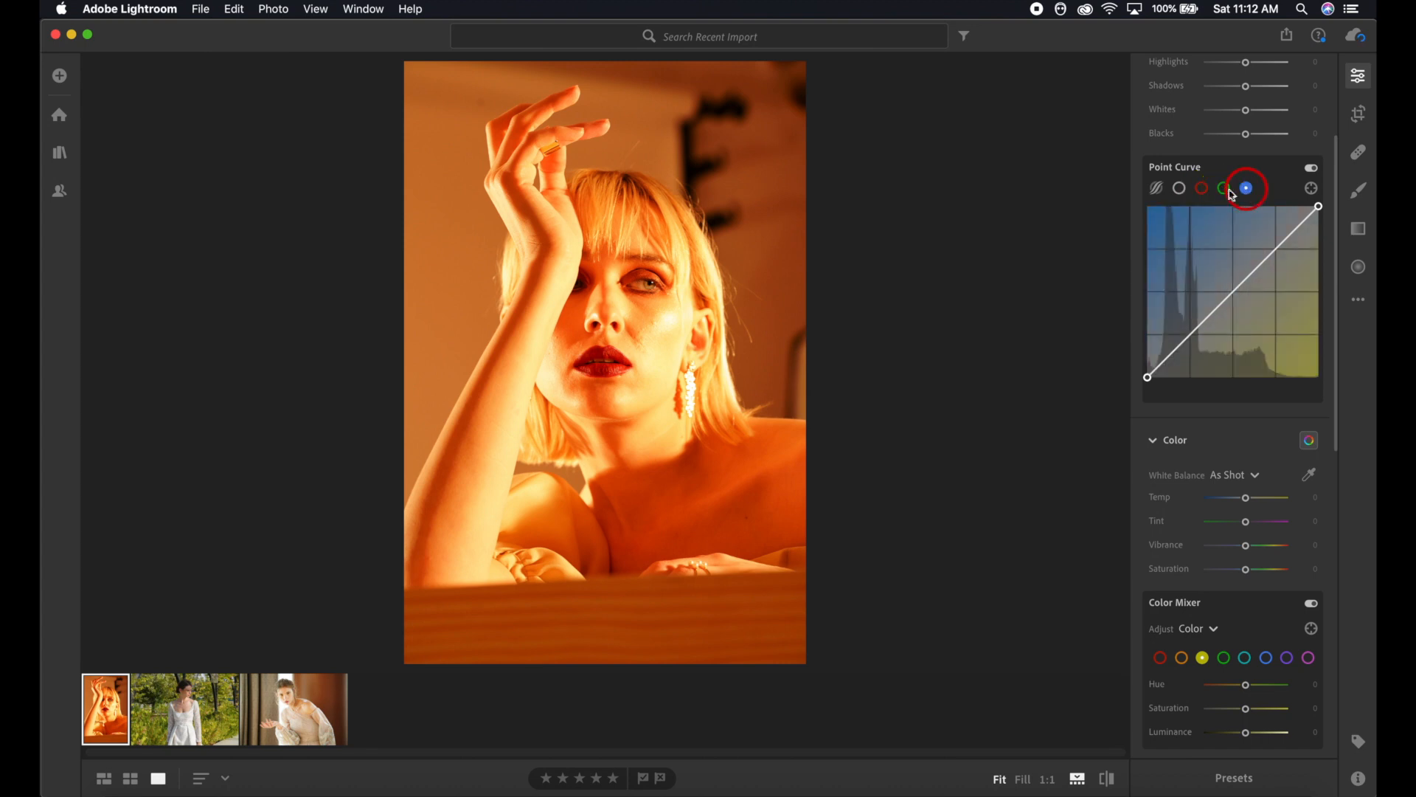
{"action": "left_click", "coordinate": [1225, 189]}
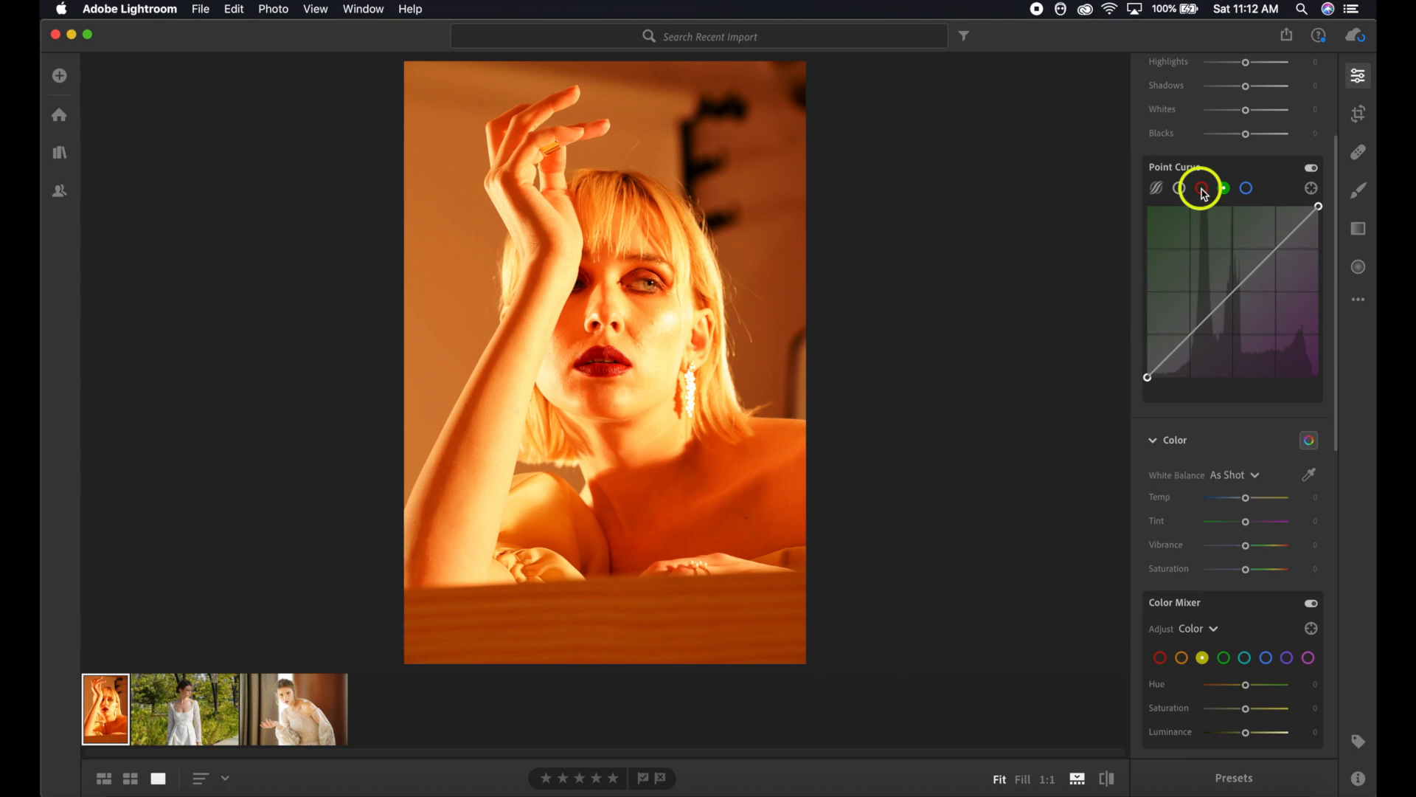
{"action": "left_click", "coordinate": [1202, 190]}
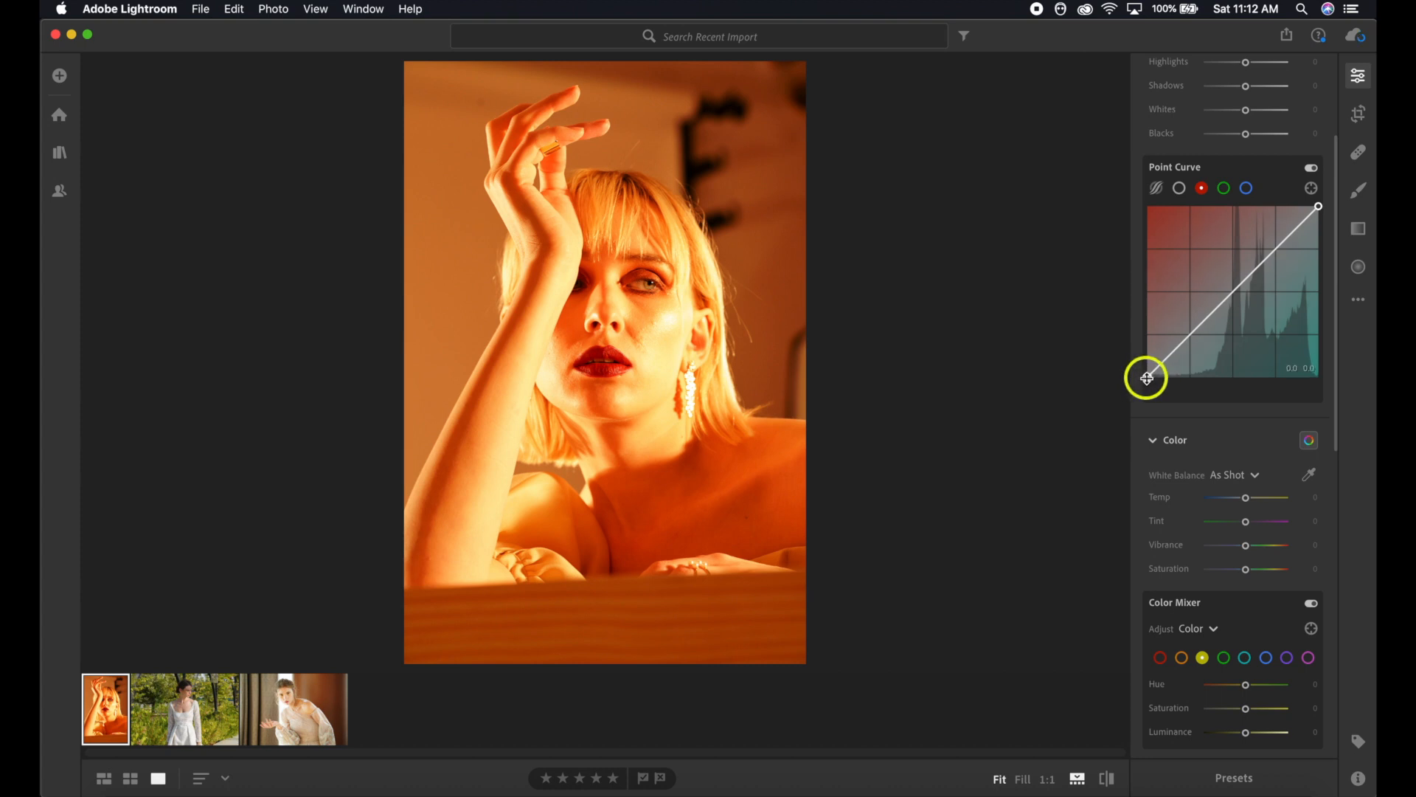
- Try bending the red curve with two added points, anchoring the shadows and pulling the highlights below the diagonal
{"action": "left_click", "coordinate": [1148, 378]}
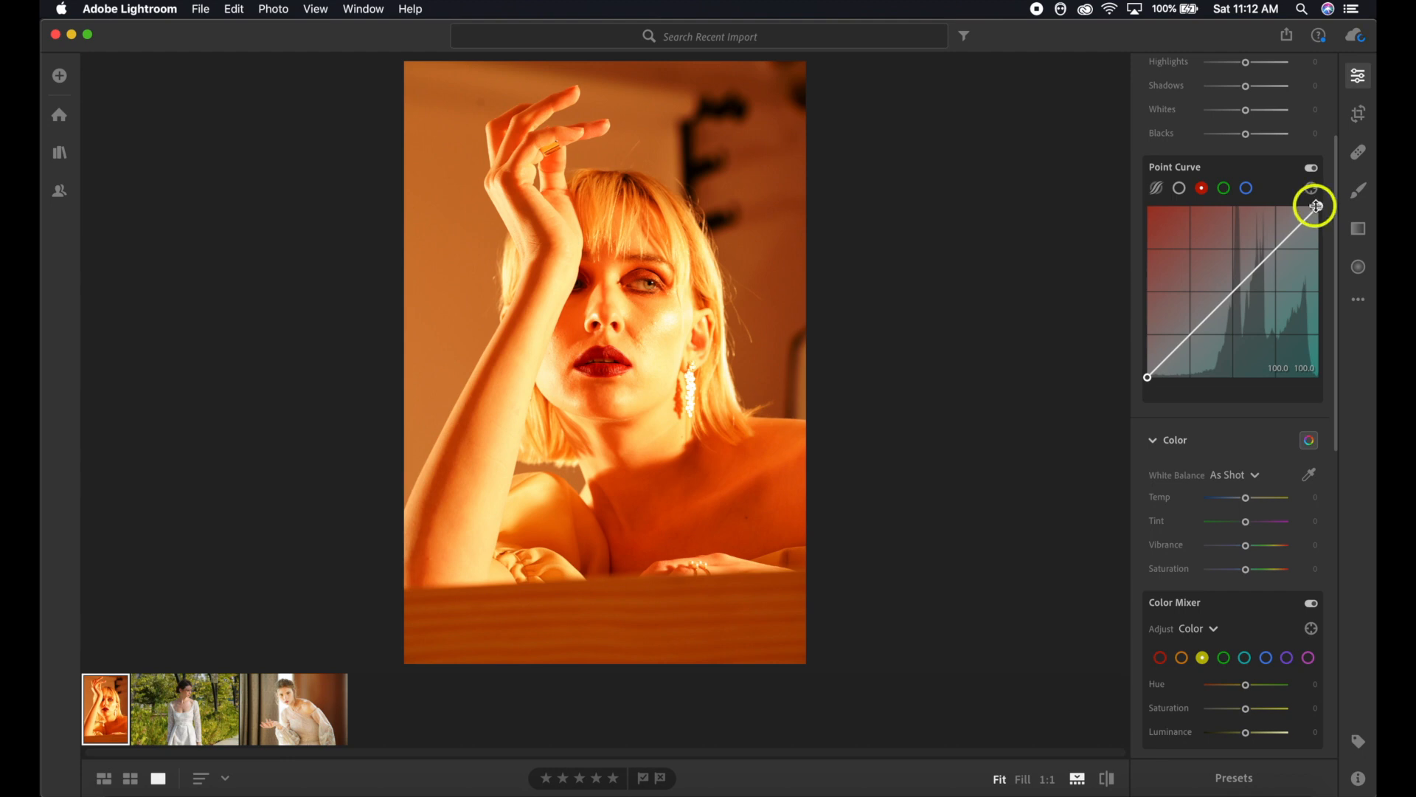
{"action": "left_click", "coordinate": [1251, 272]}
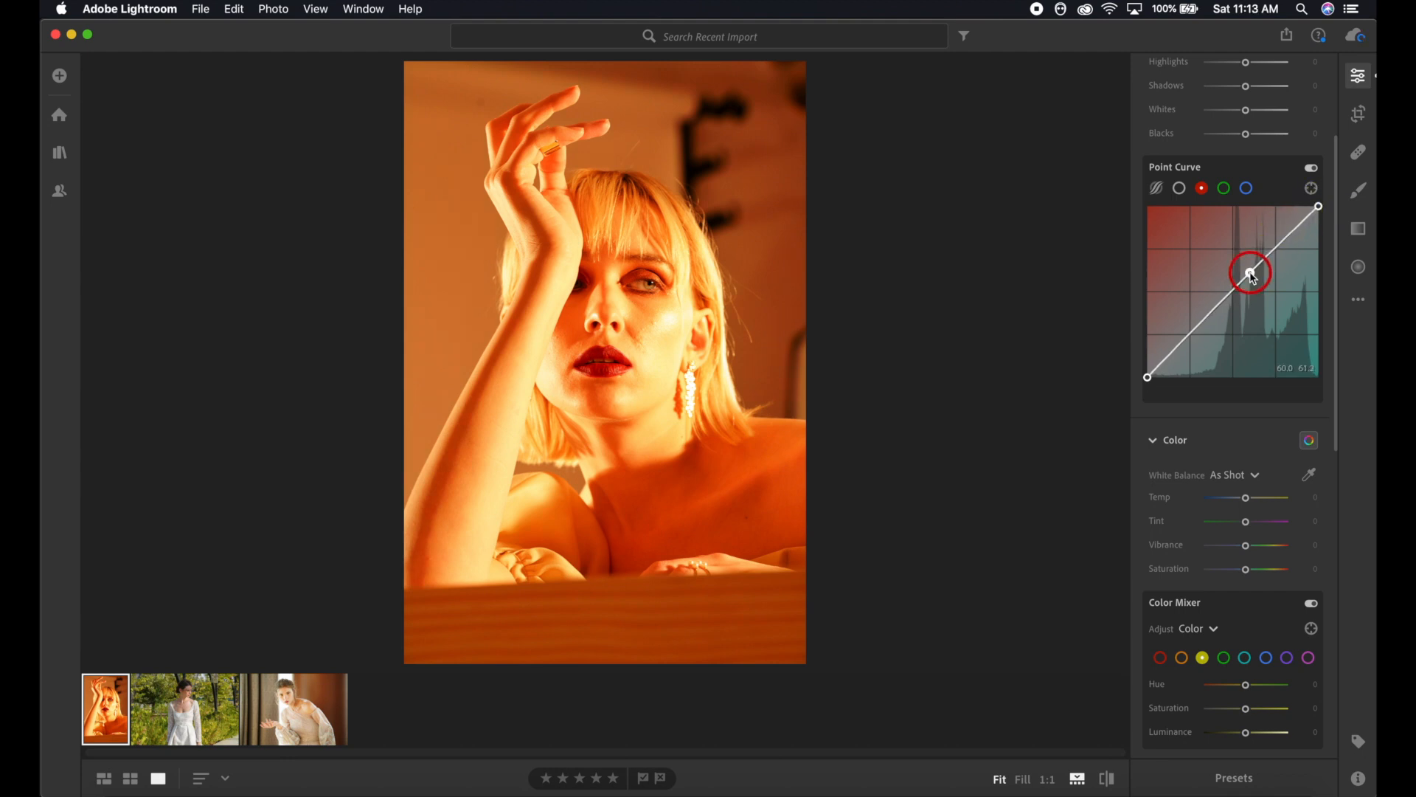
{"action": "left_click_drag", "start_coordinate": [1252, 277], "coordinate": [1251, 275]}
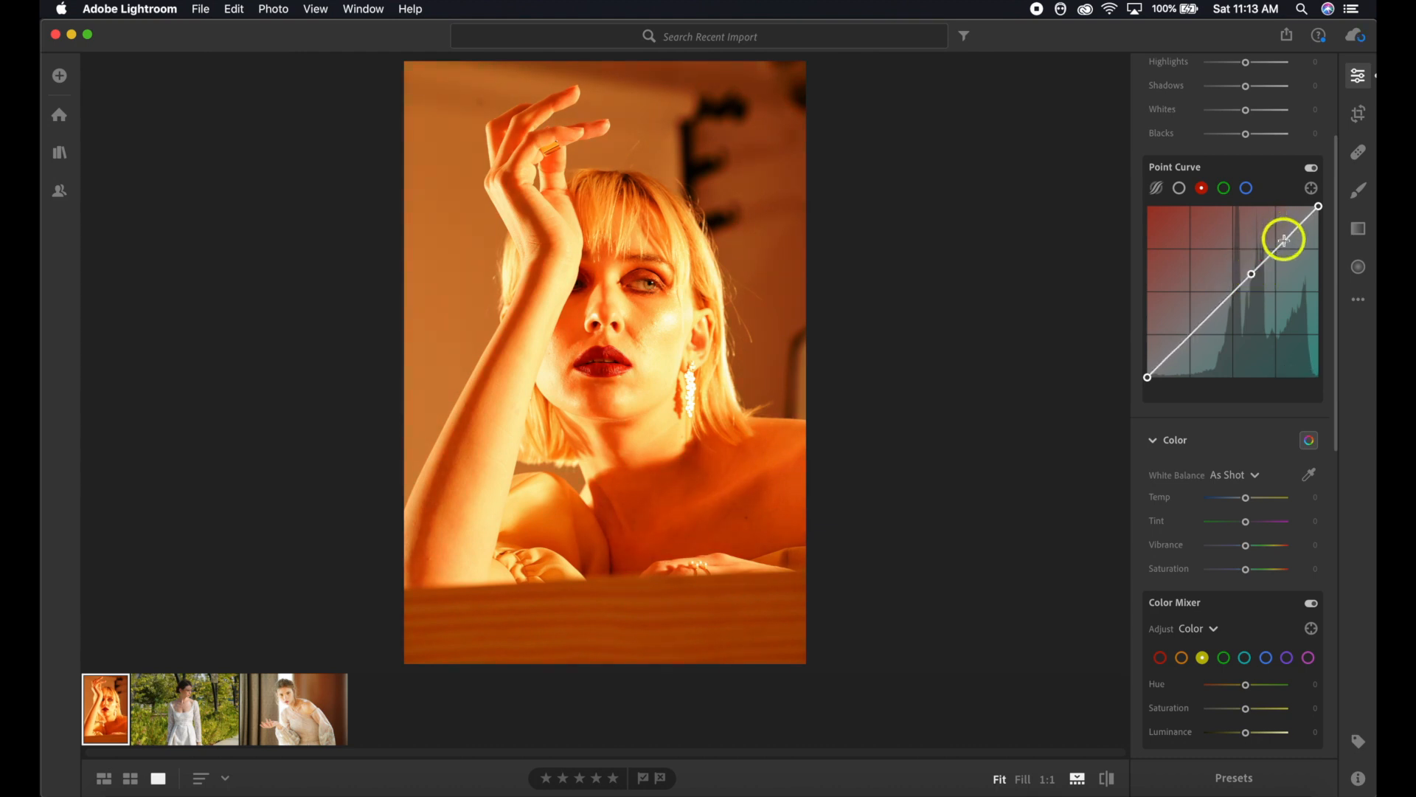
{"action": "left_click_drag", "start_coordinate": [1196, 327], "coordinate": [1193, 318]}
{"action": "left_click_drag", "start_coordinate": [1252, 272], "coordinate": [1277, 270]}
{"action": "left_click_drag", "start_coordinate": [1189, 314], "coordinate": [1205, 333]}
{"action": "left_click_drag", "start_coordinate": [1277, 268], "coordinate": [1278, 273]}
{"action": "left_click_drag", "start_coordinate": [1203, 332], "coordinate": [1198, 330]}
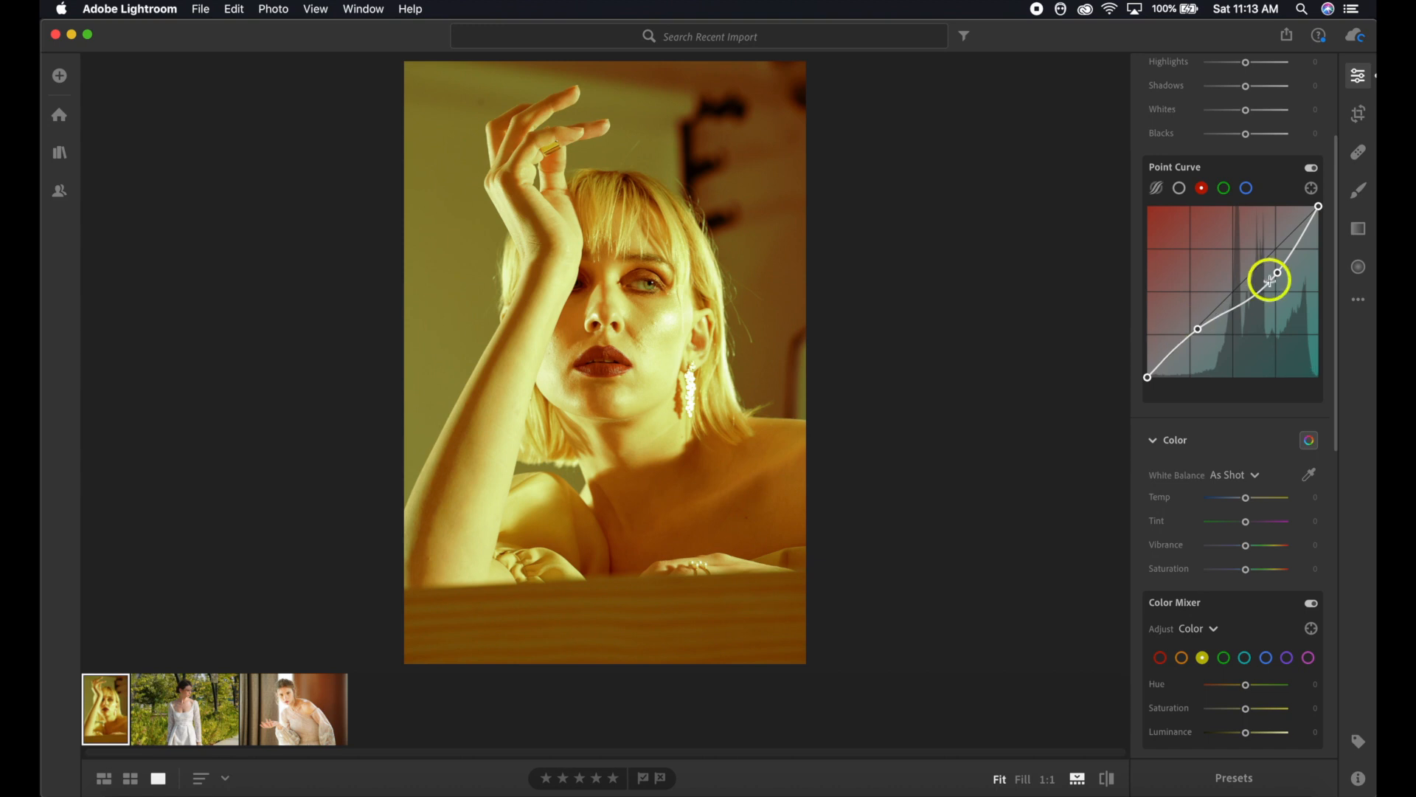
- Bring the red curve back to a straight diagonal by removing its two added points
{"action": "left_click_drag", "start_coordinate": [1278, 274], "coordinate": [1262, 270]}
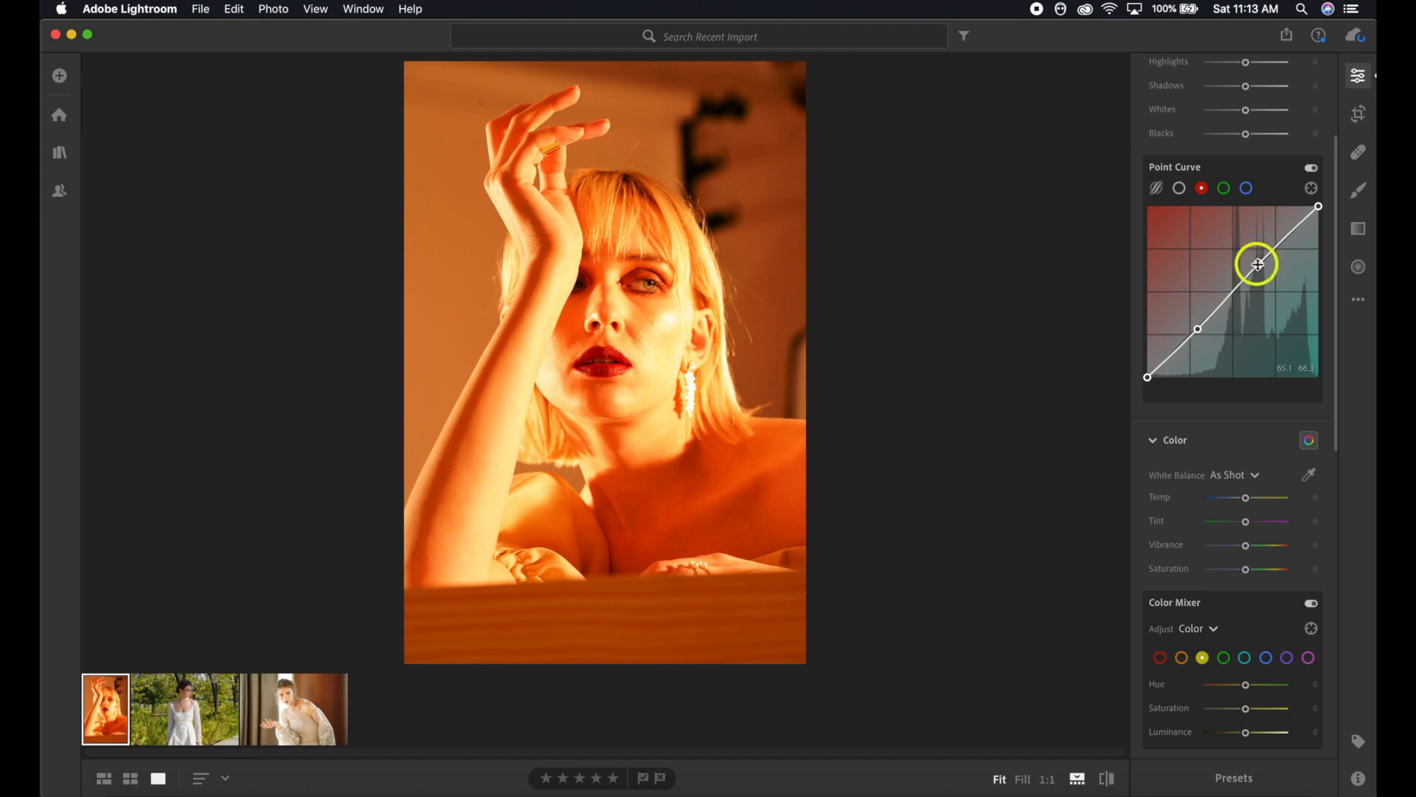
{"action": "left_click", "coordinate": [1259, 263]}
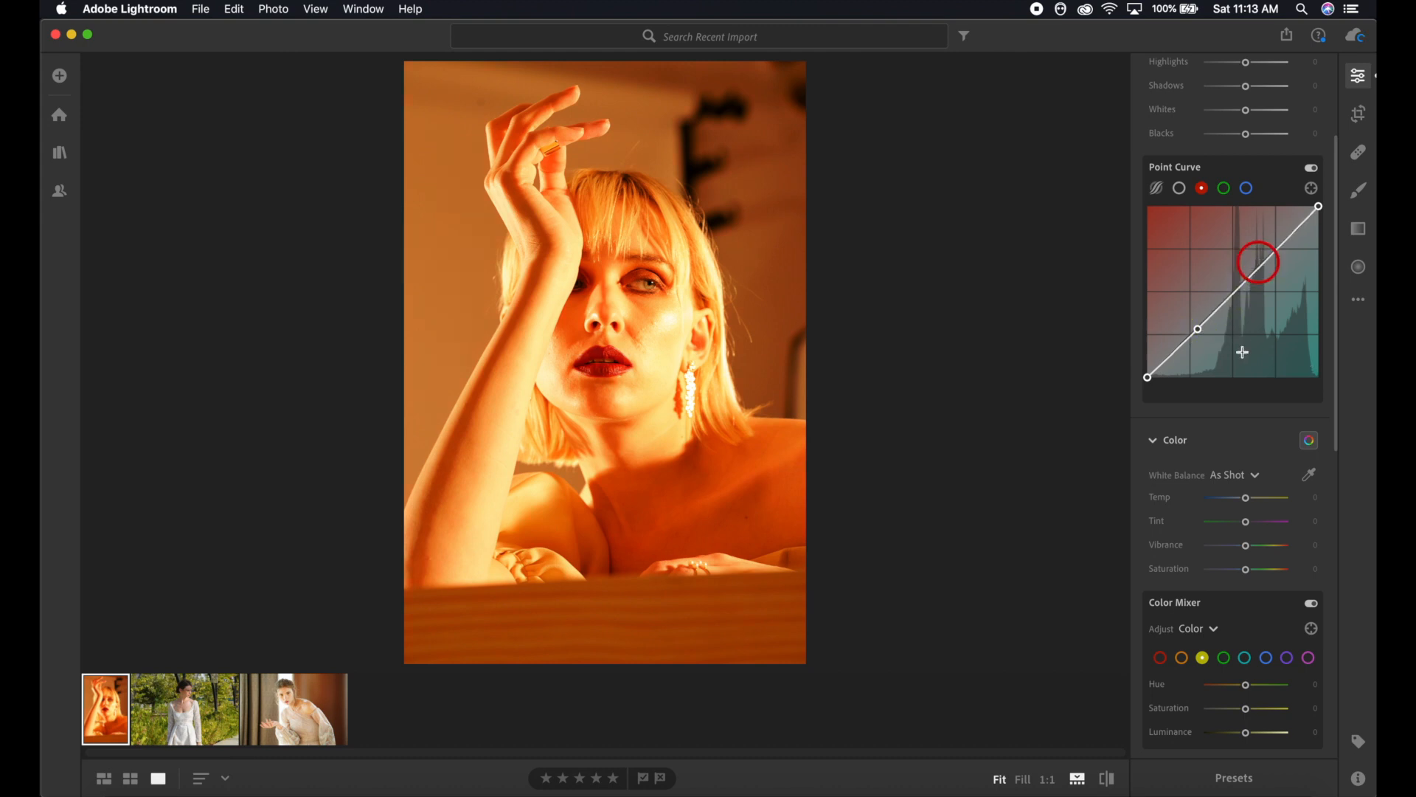
{"action": "double_click", "coordinate": [1195, 329]}
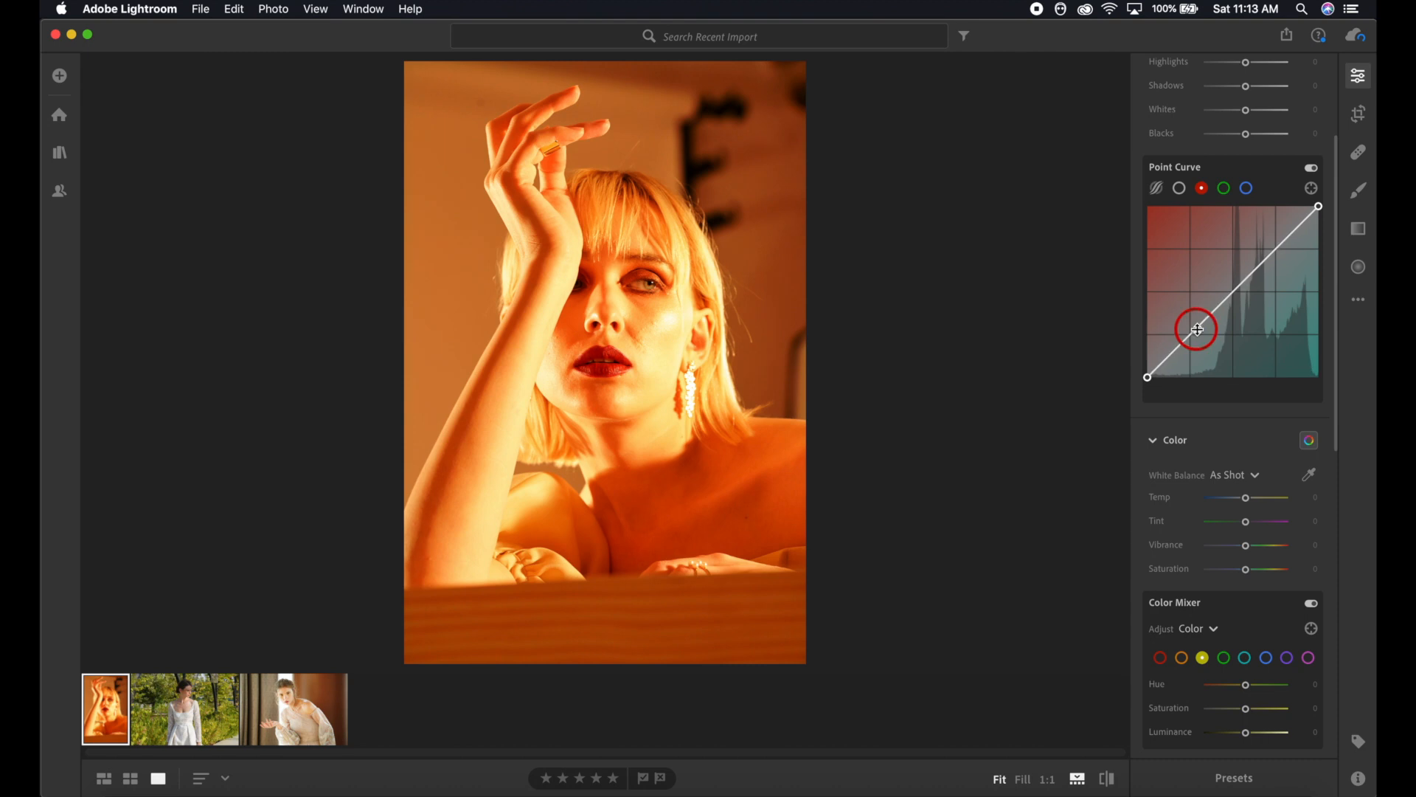
- Move the red curve's shadow endpoint inward about two-thirds of a grid square and raise the blue curve's shadow endpoint about half a square
{"action": "left_click_drag", "start_coordinate": [1148, 376], "coordinate": [1180, 387]}
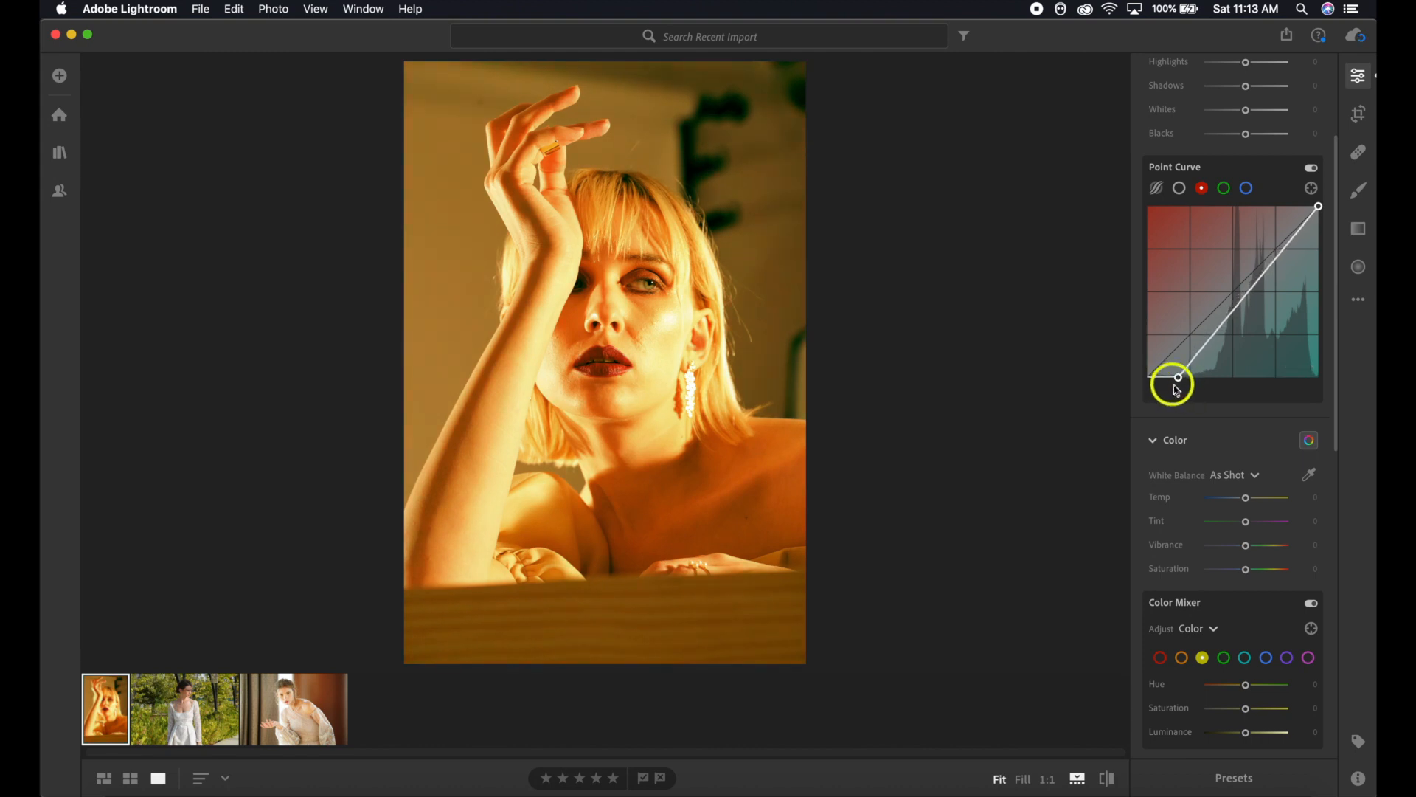
{"action": "left_click", "coordinate": [1254, 195]}
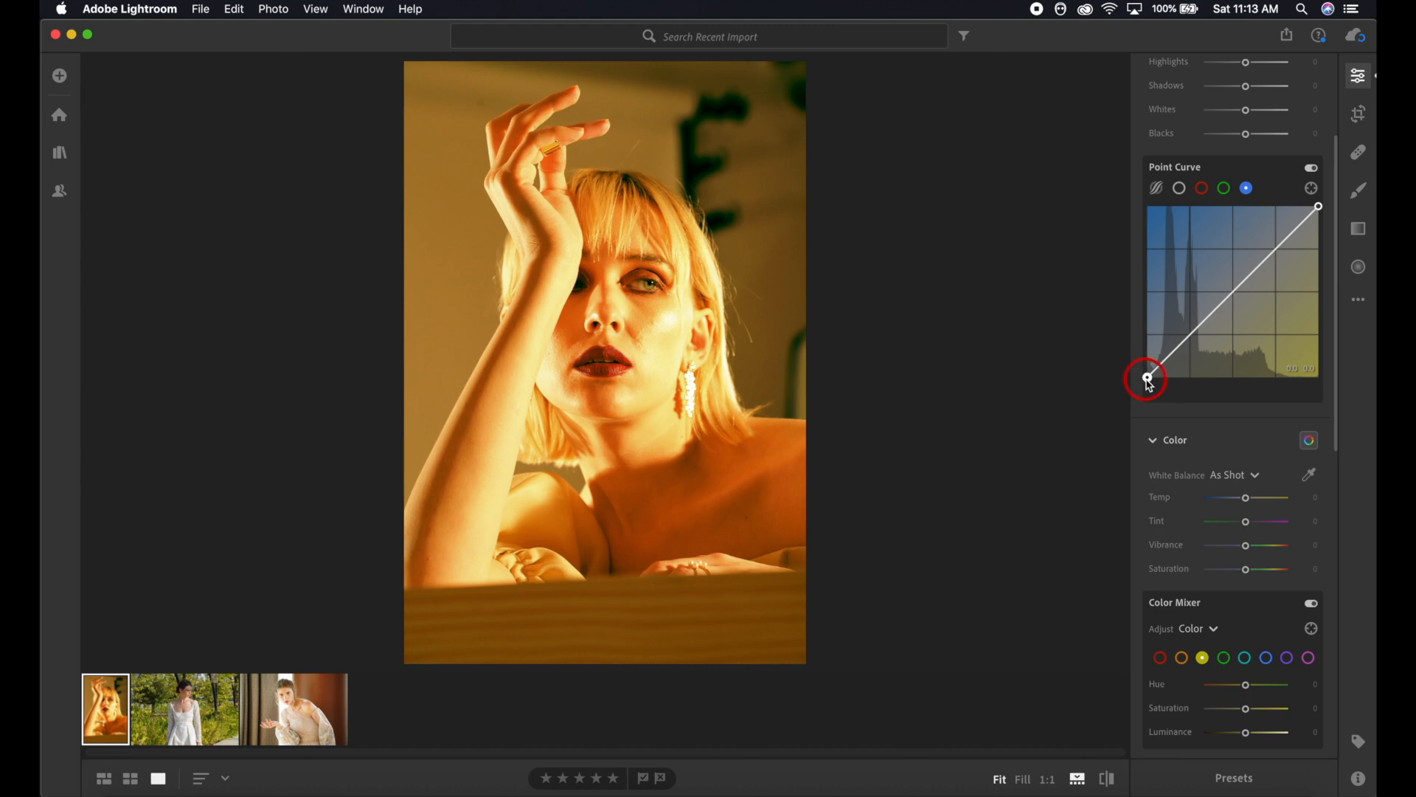
{"action": "left_click_drag", "start_coordinate": [1149, 381], "coordinate": [1147, 357]}
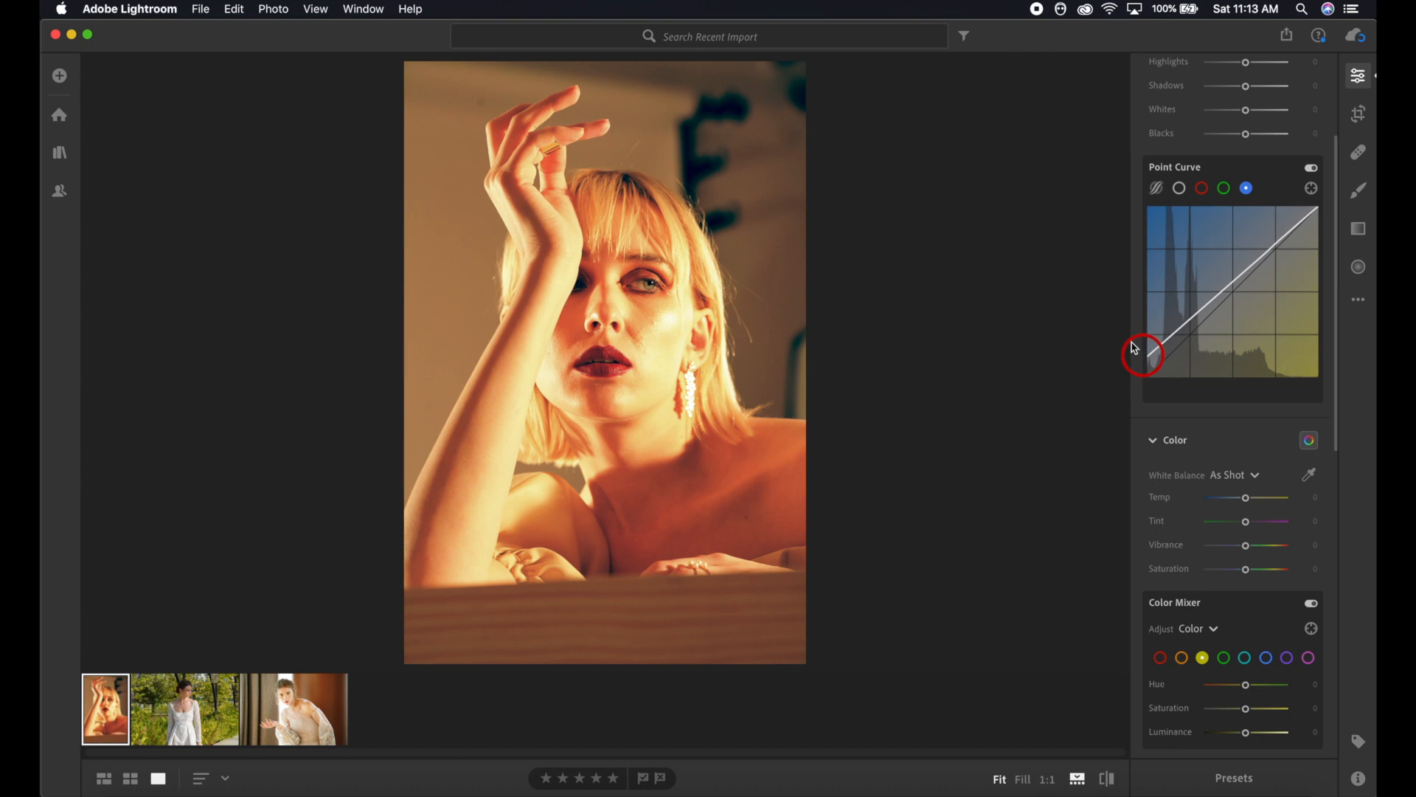
{"action": "left_click", "coordinate": [1157, 362]}
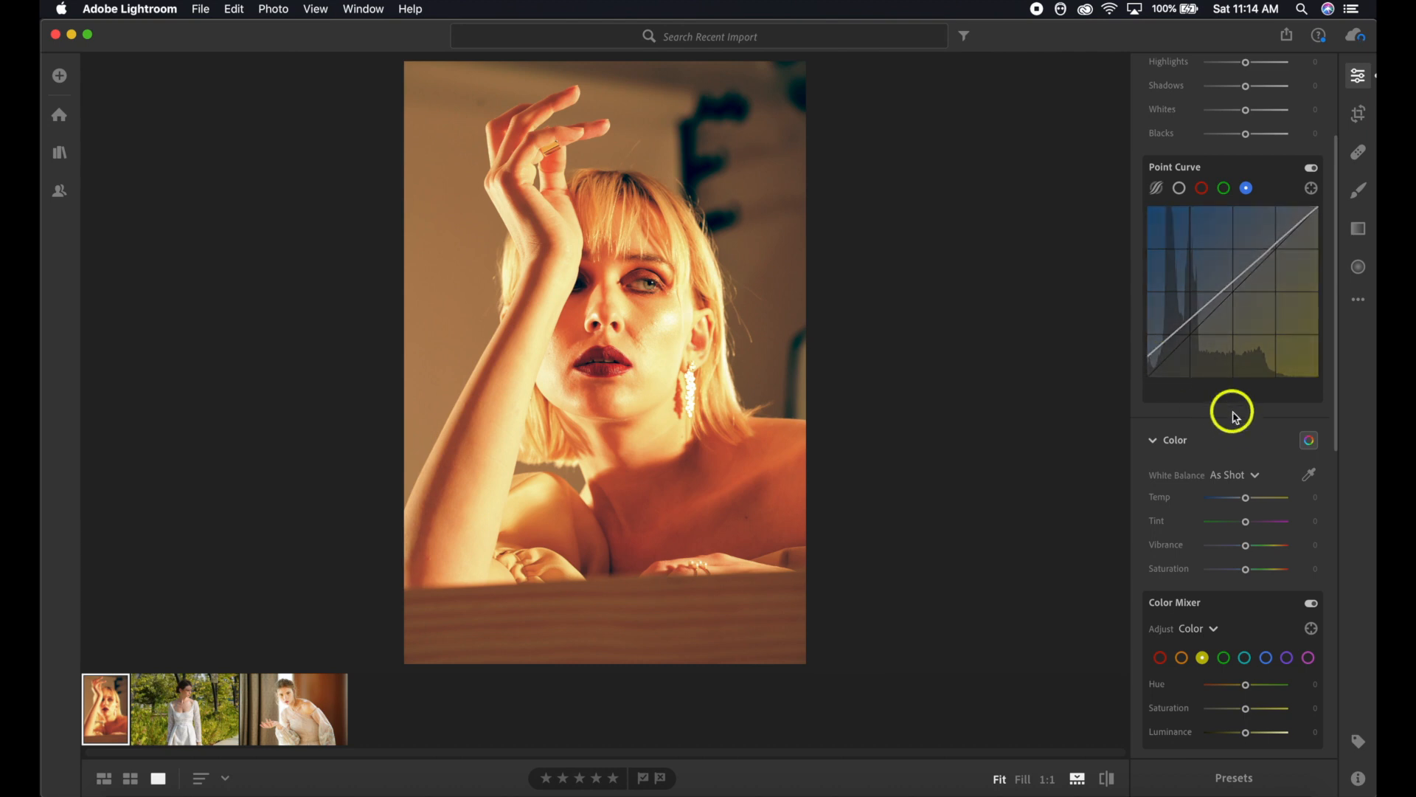
- Cool the photo's white balance by setting Temp to -17, keeping Tint at 0
{"action": "scroll", "coordinate": [1236, 414], "scroll_direction": "down", "scroll_amount": 5}
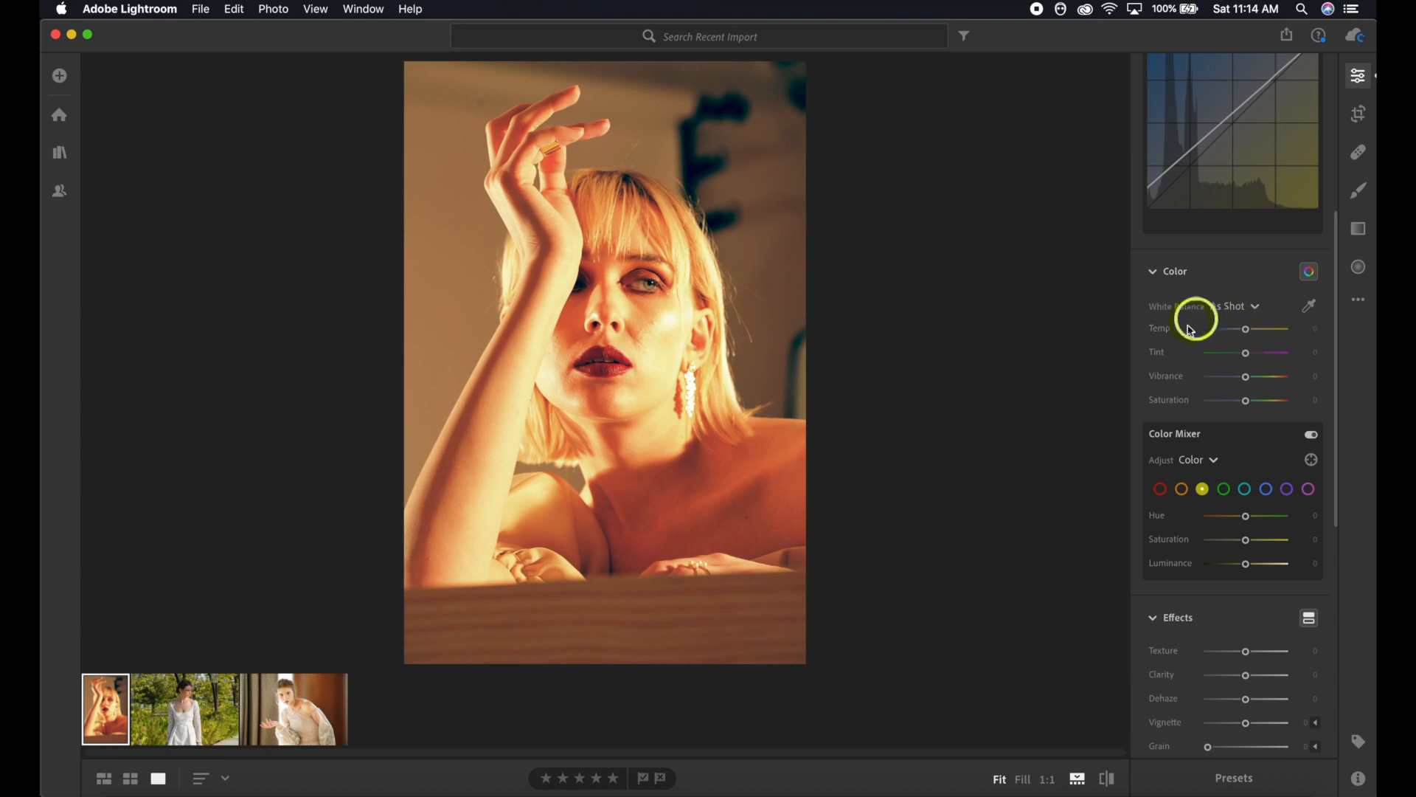
{"action": "scroll", "coordinate": [1221, 325], "scroll_direction": "up", "scroll_amount": 6}
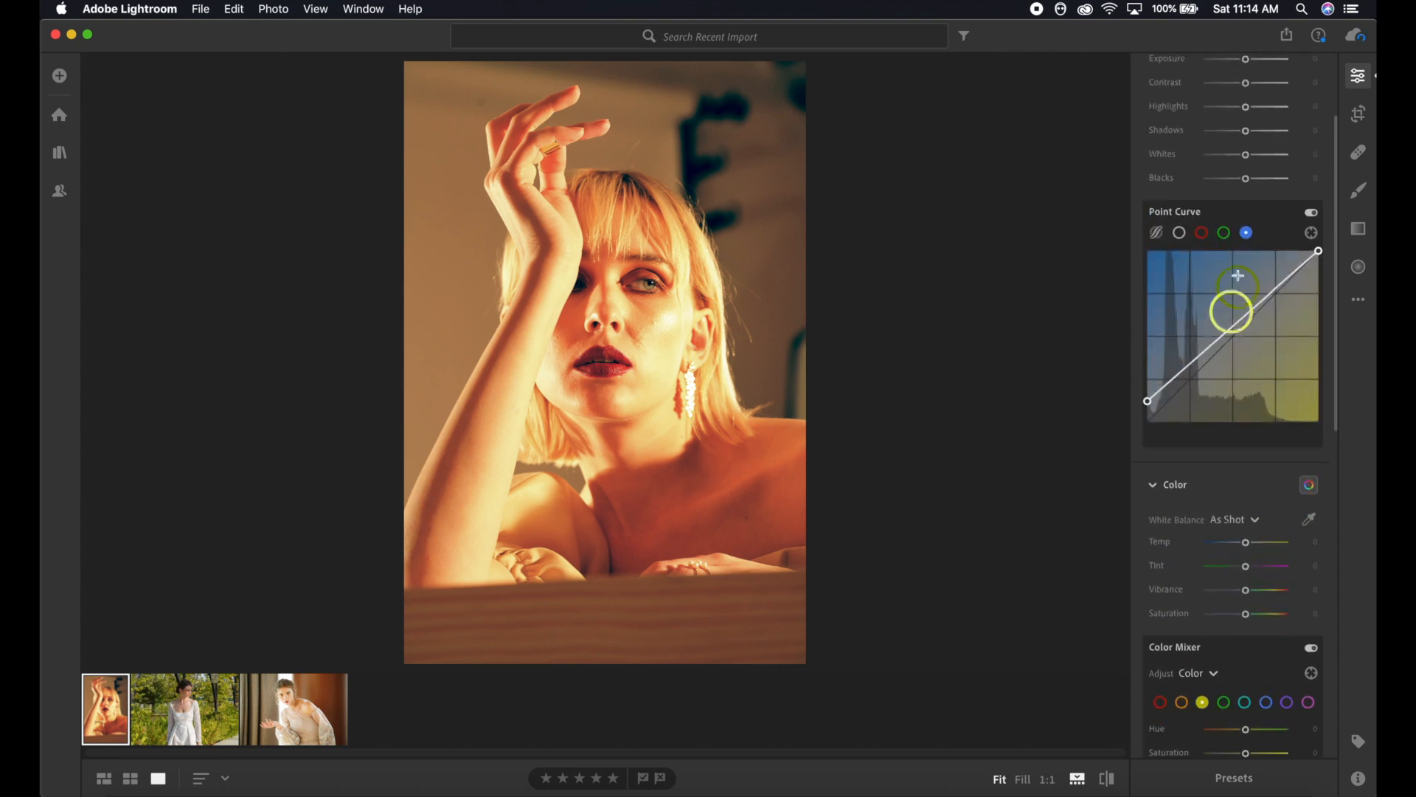
{"action": "scroll", "coordinate": [1294, 279], "scroll_direction": "down", "scroll_amount": 3}
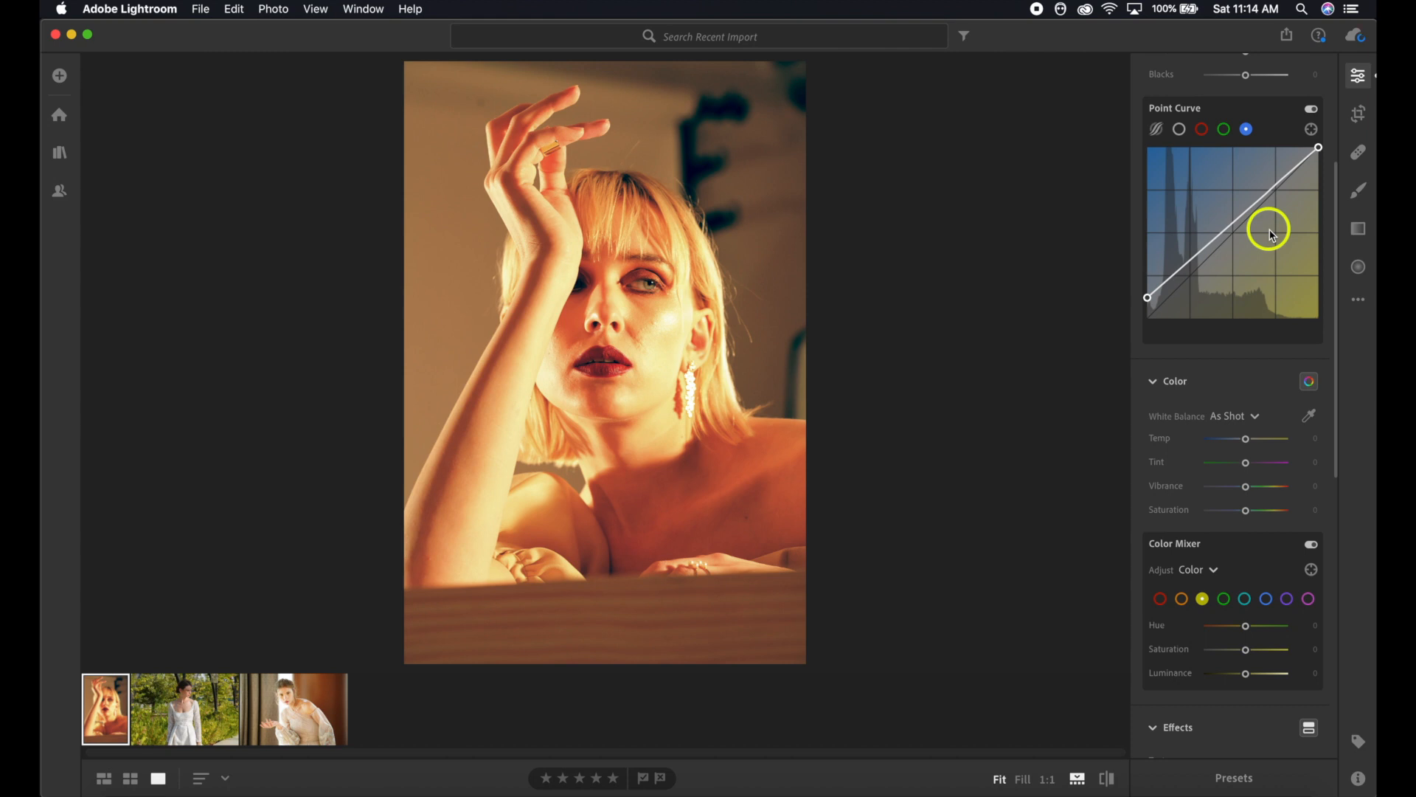
{"action": "scroll", "coordinate": [1272, 236], "scroll_direction": "down", "scroll_amount": 2}
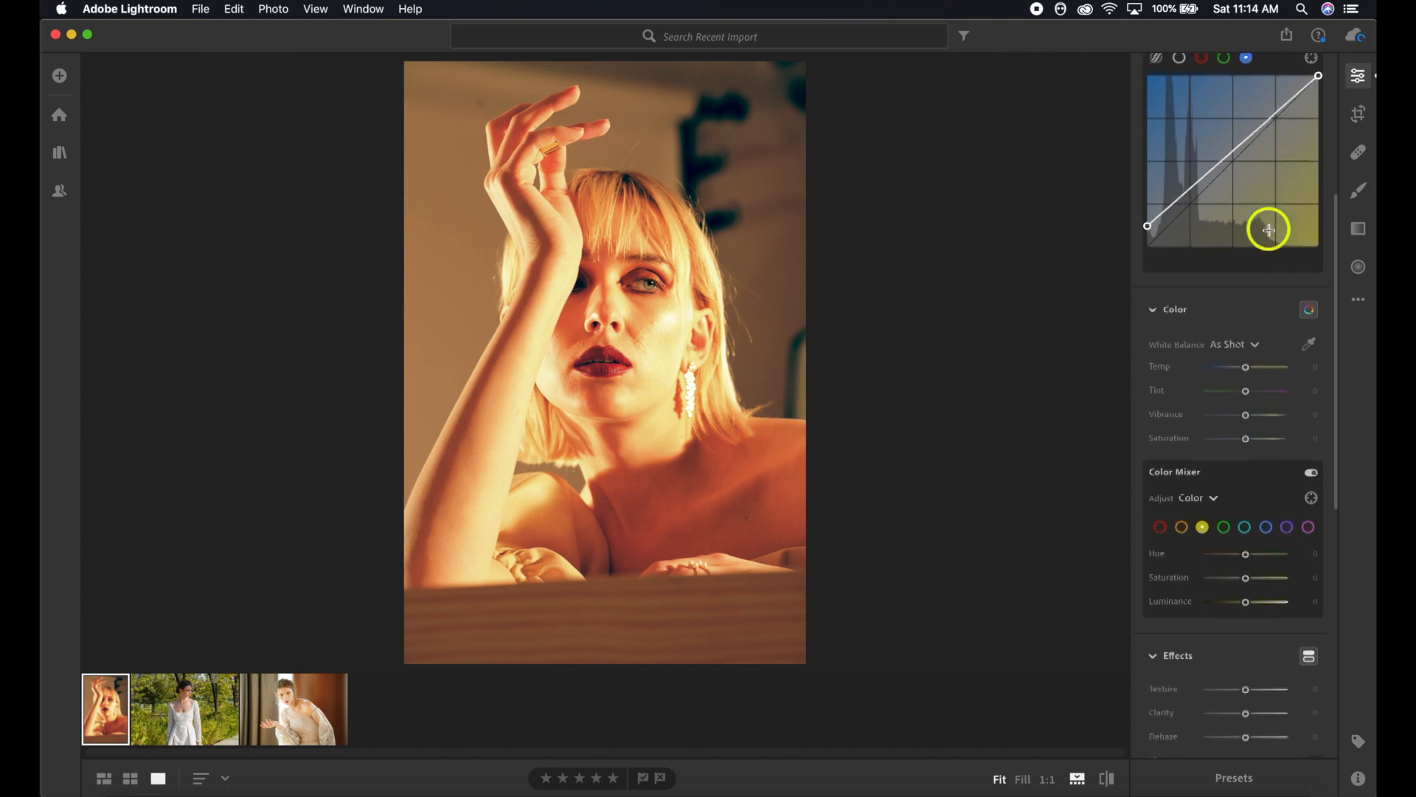
{"action": "left_click", "coordinate": [1247, 365]}
{"action": "left_click_drag", "start_coordinate": [1248, 368], "coordinate": [1248, 372]}
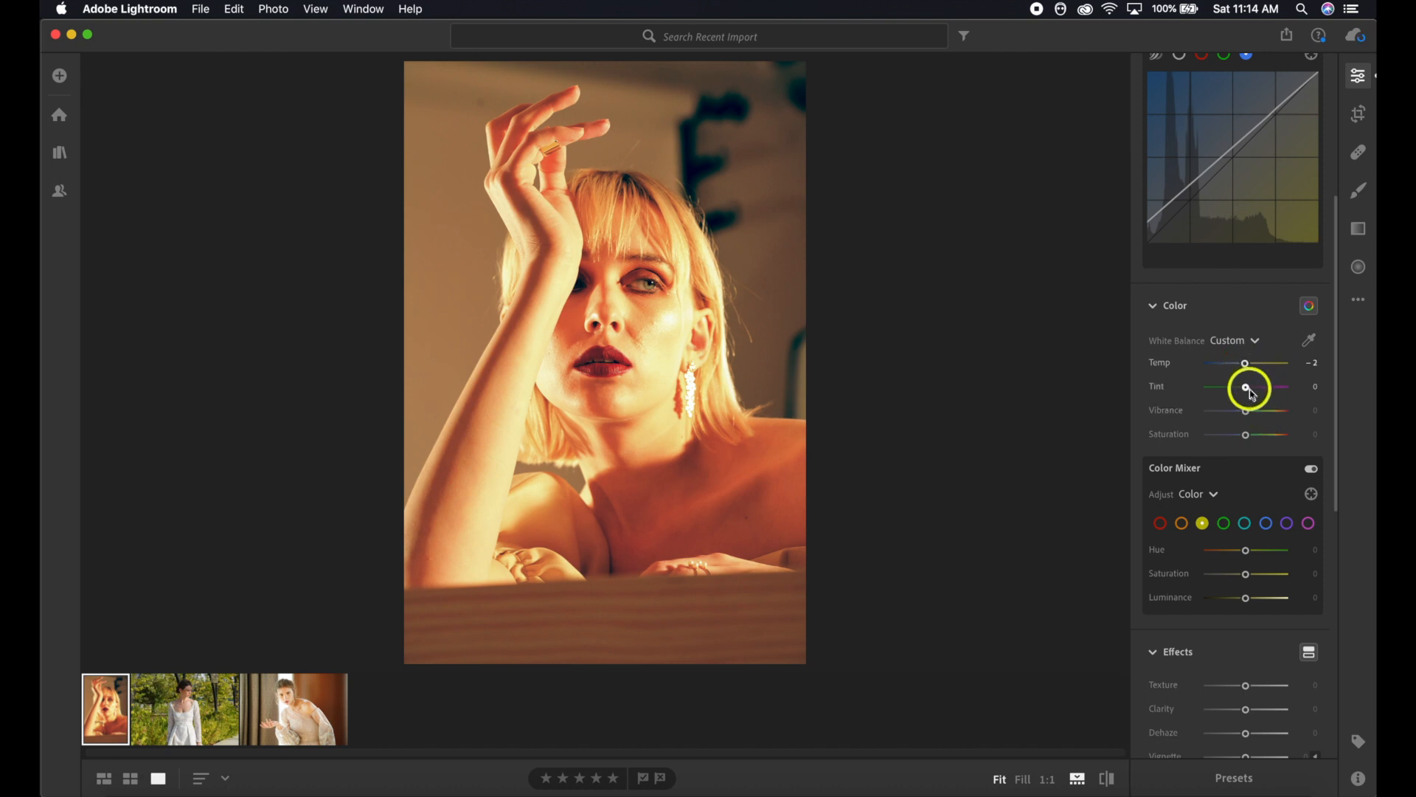
{"action": "left_click_drag", "start_coordinate": [1249, 389], "coordinate": [1244, 388]}
{"action": "left_click_drag", "start_coordinate": [1249, 393], "coordinate": [1249, 391]}
{"action": "left_click_drag", "start_coordinate": [1242, 369], "coordinate": [1242, 368]}
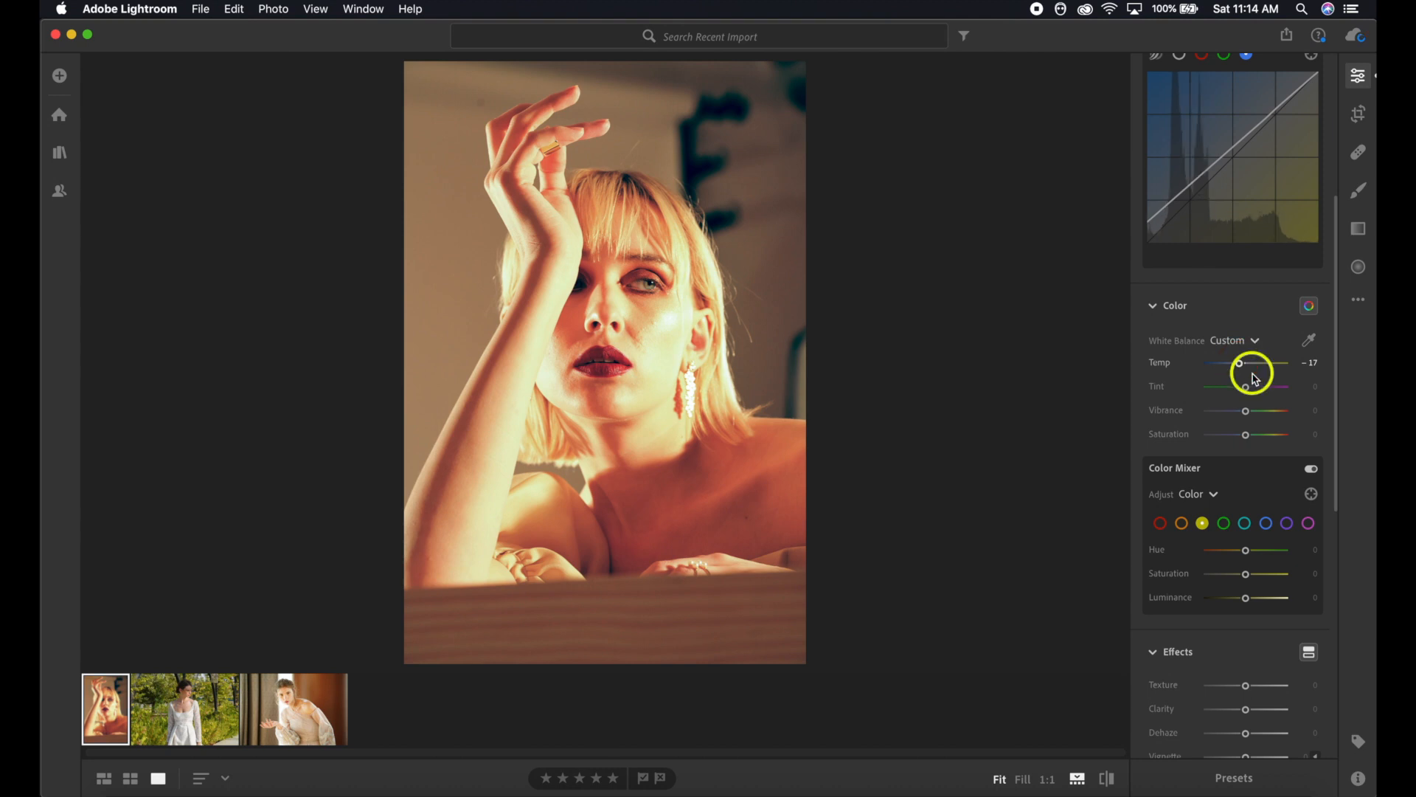
- Move the blue curve's highlight endpoint inward along the upper edge by about a third of a grid square
{"action": "scroll", "coordinate": [1263, 259], "scroll_direction": "up", "scroll_amount": 3}
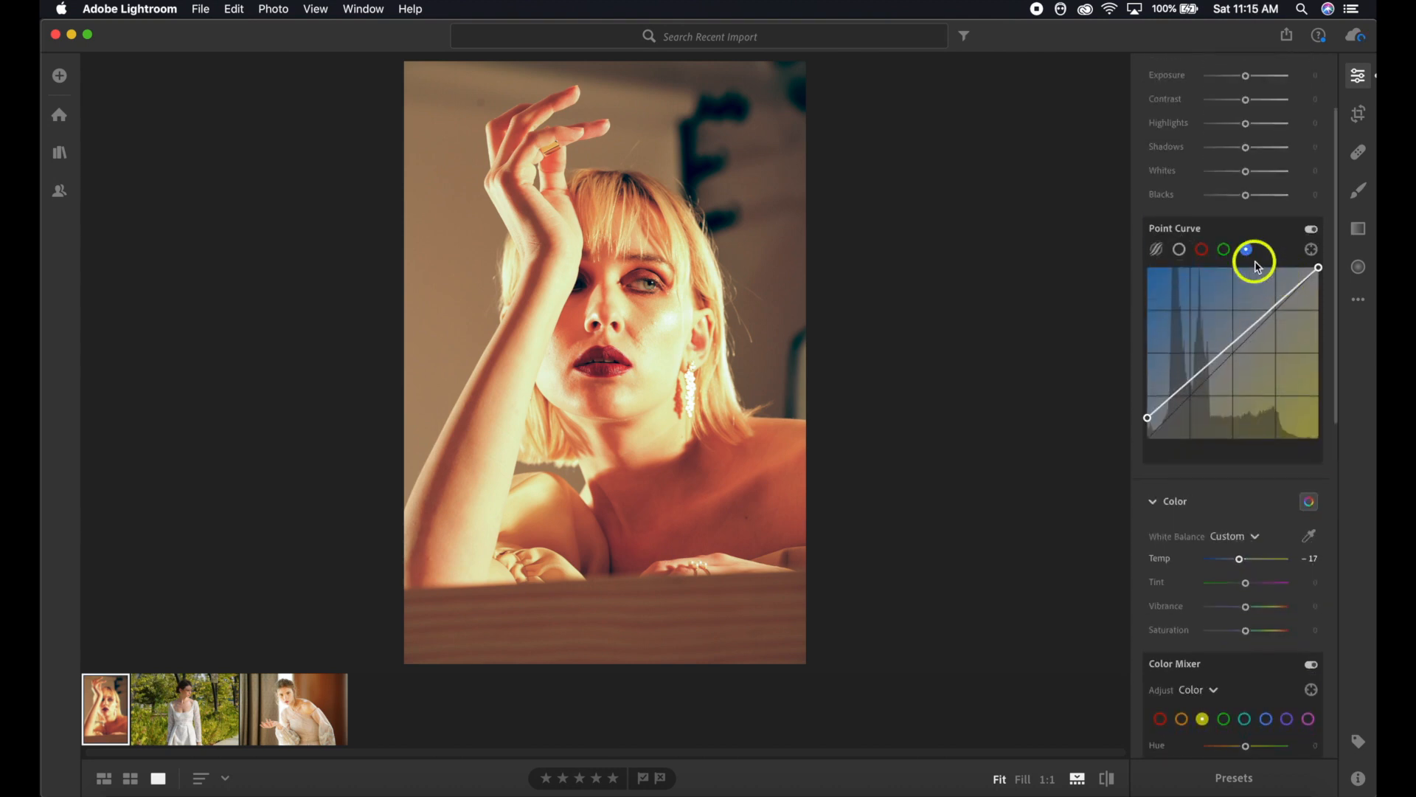
{"action": "left_click_drag", "start_coordinate": [1319, 268], "coordinate": [1308, 272]}
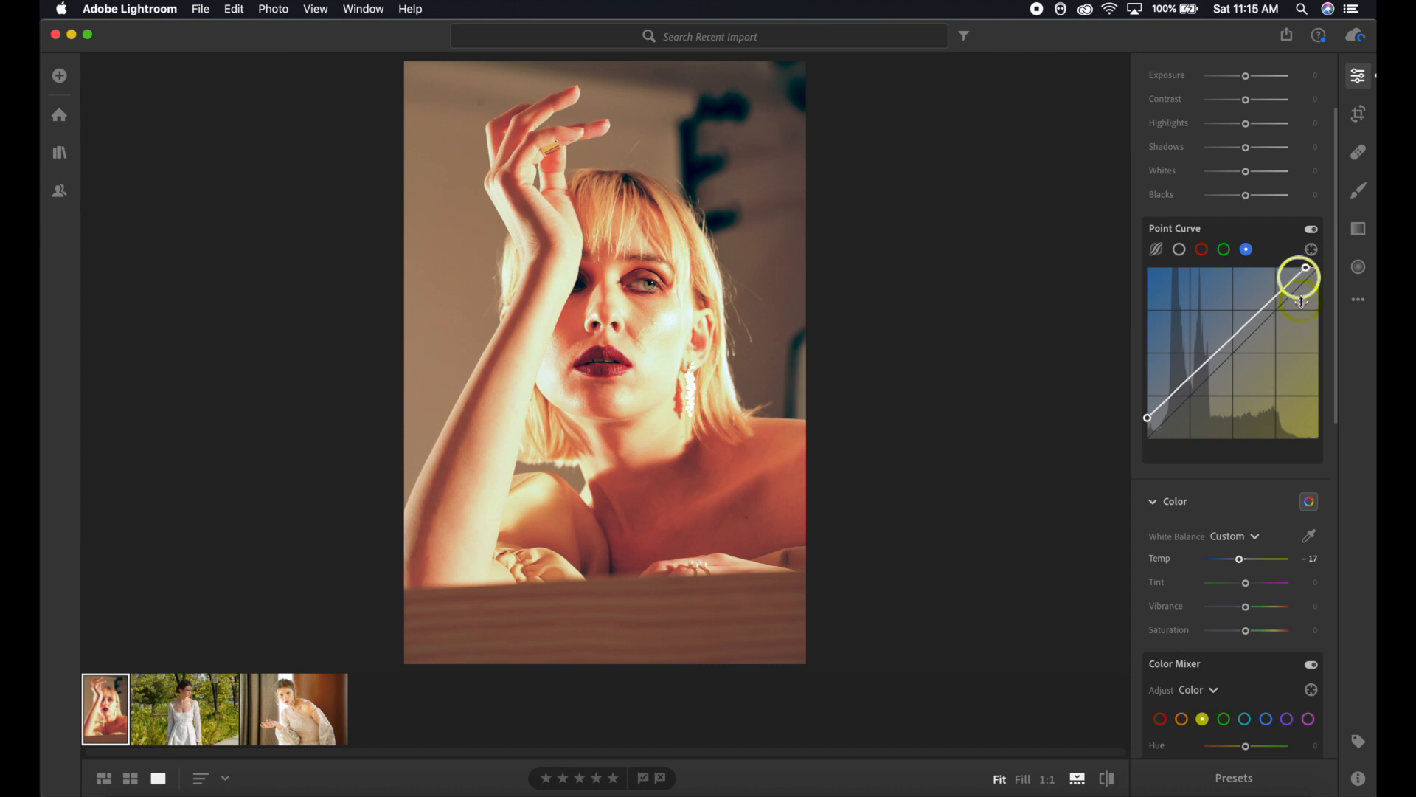
- Set the yellow channel in the Color Mixer to Hue -62 and Saturation -1
{"action": "scroll", "coordinate": [1306, 345], "scroll_direction": "down", "scroll_amount": 3}
{"action": "scroll", "coordinate": [1307, 347], "scroll_direction": "down", "scroll_amount": 4}
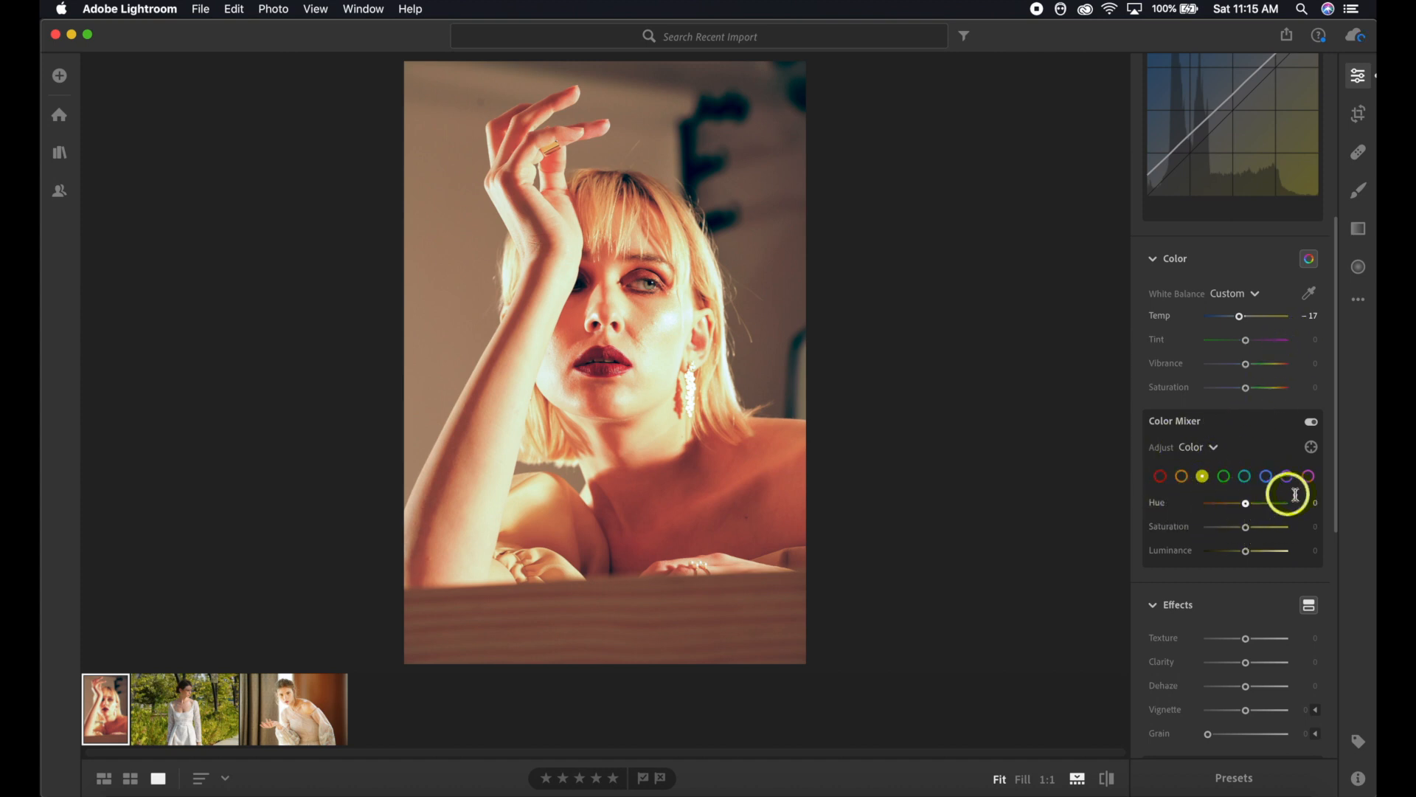
{"action": "left_click", "coordinate": [1205, 480]}
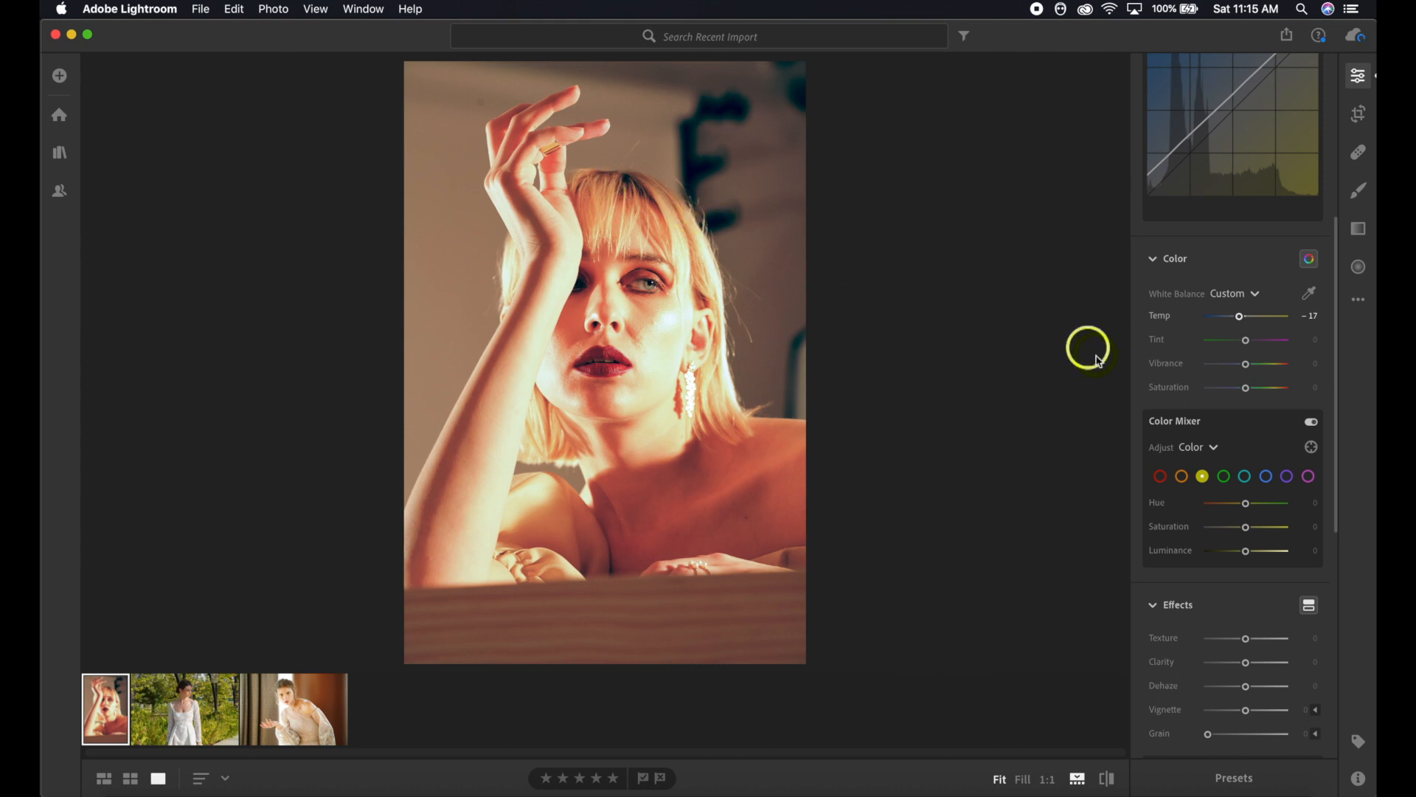
{"action": "left_click_drag", "start_coordinate": [1247, 504], "coordinate": [1228, 509]}
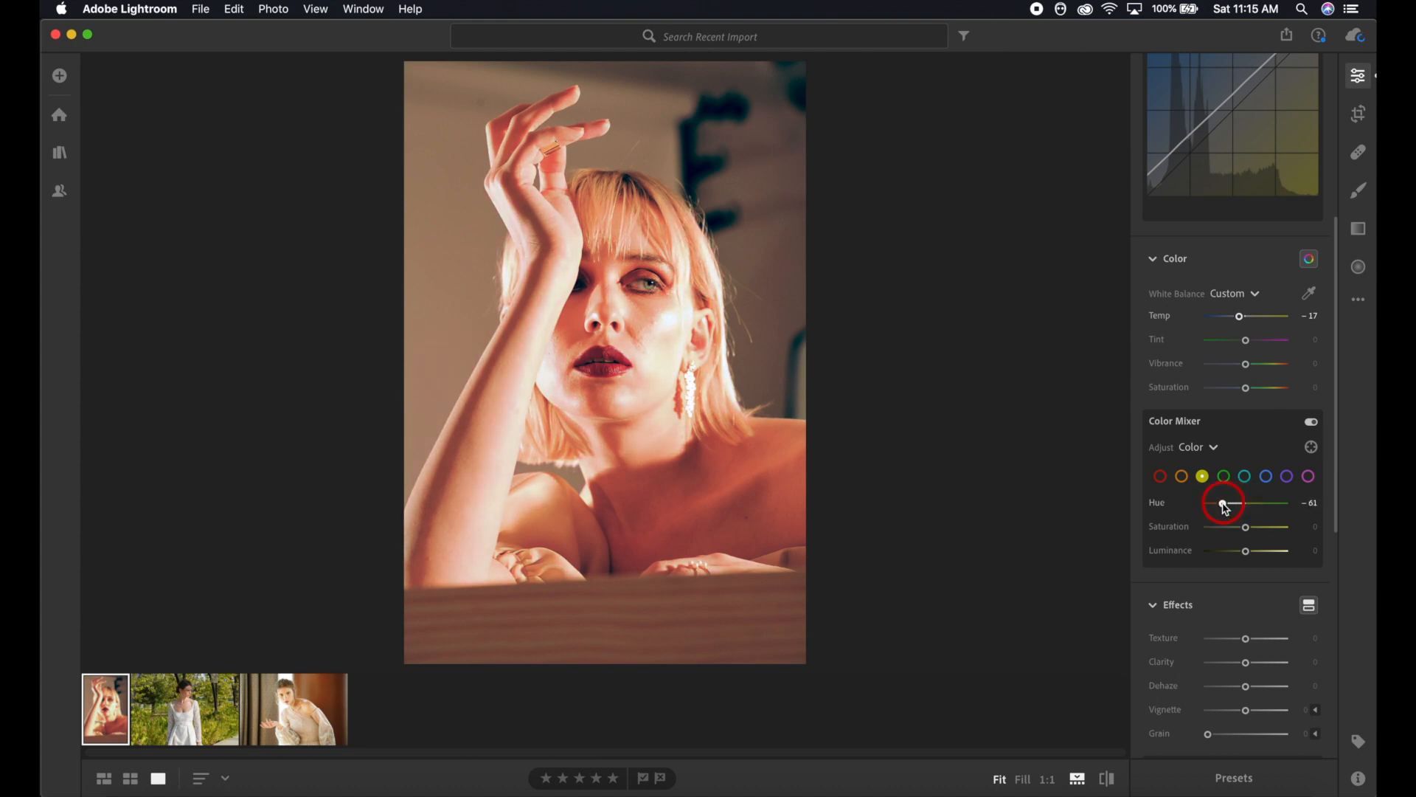
{"action": "left_click", "coordinate": [1249, 522]}
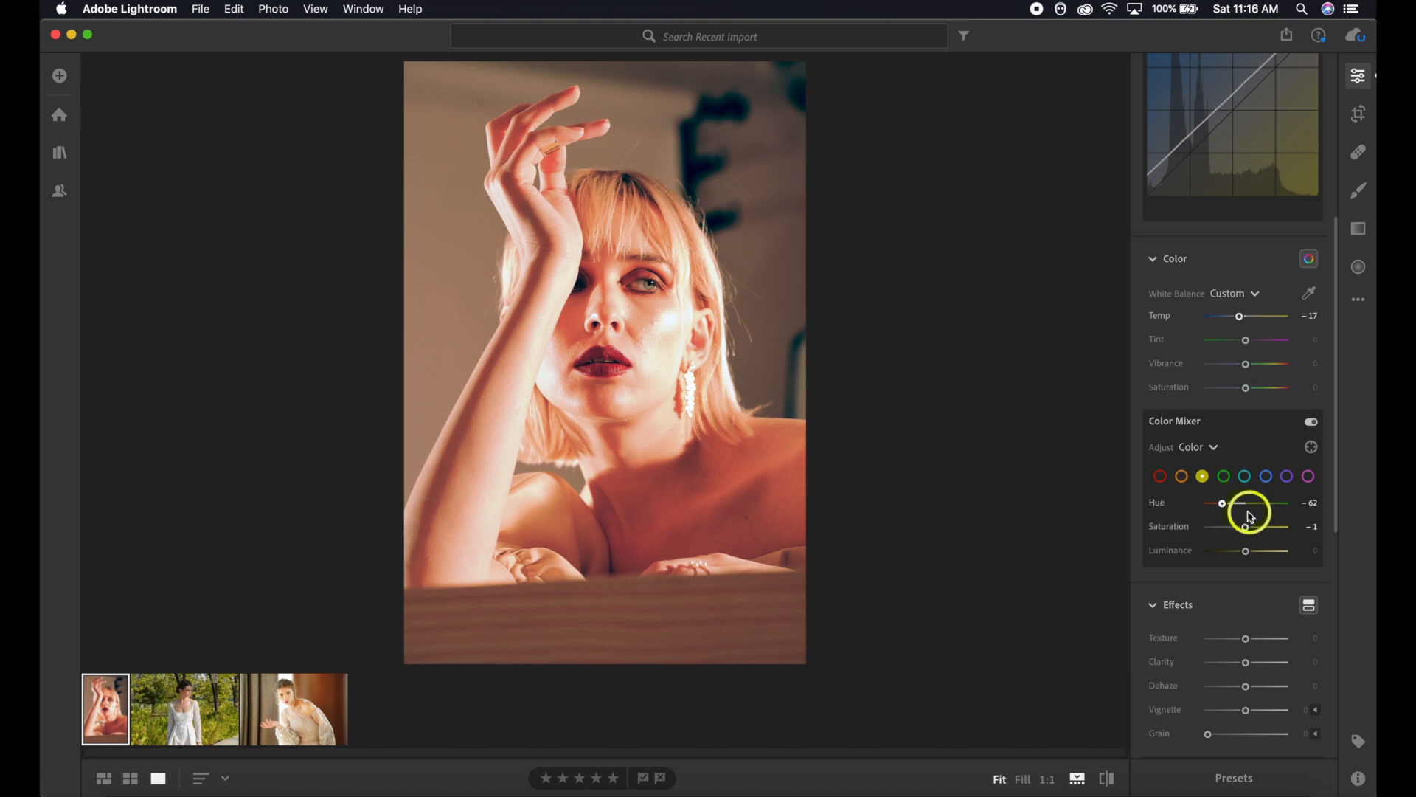
- Lift the shadow endpoint of the main point curve slightly and bow the curve below the diagonal through the midtones
{"action": "scroll", "coordinate": [1253, 523], "scroll_direction": "up", "scroll_amount": 1}
{"action": "scroll", "coordinate": [1254, 524], "scroll_direction": "up", "scroll_amount": 10}
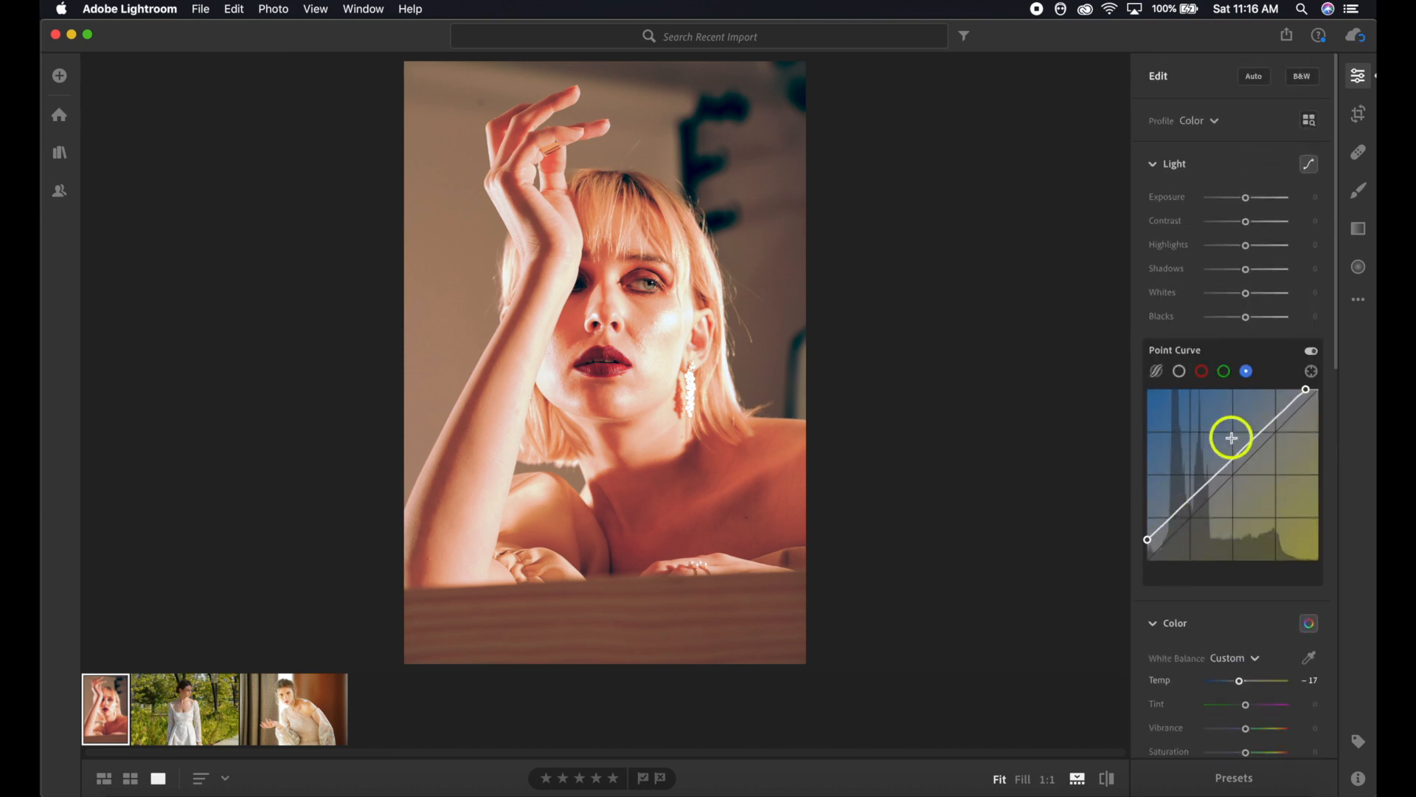
{"action": "left_click", "coordinate": [1181, 372]}
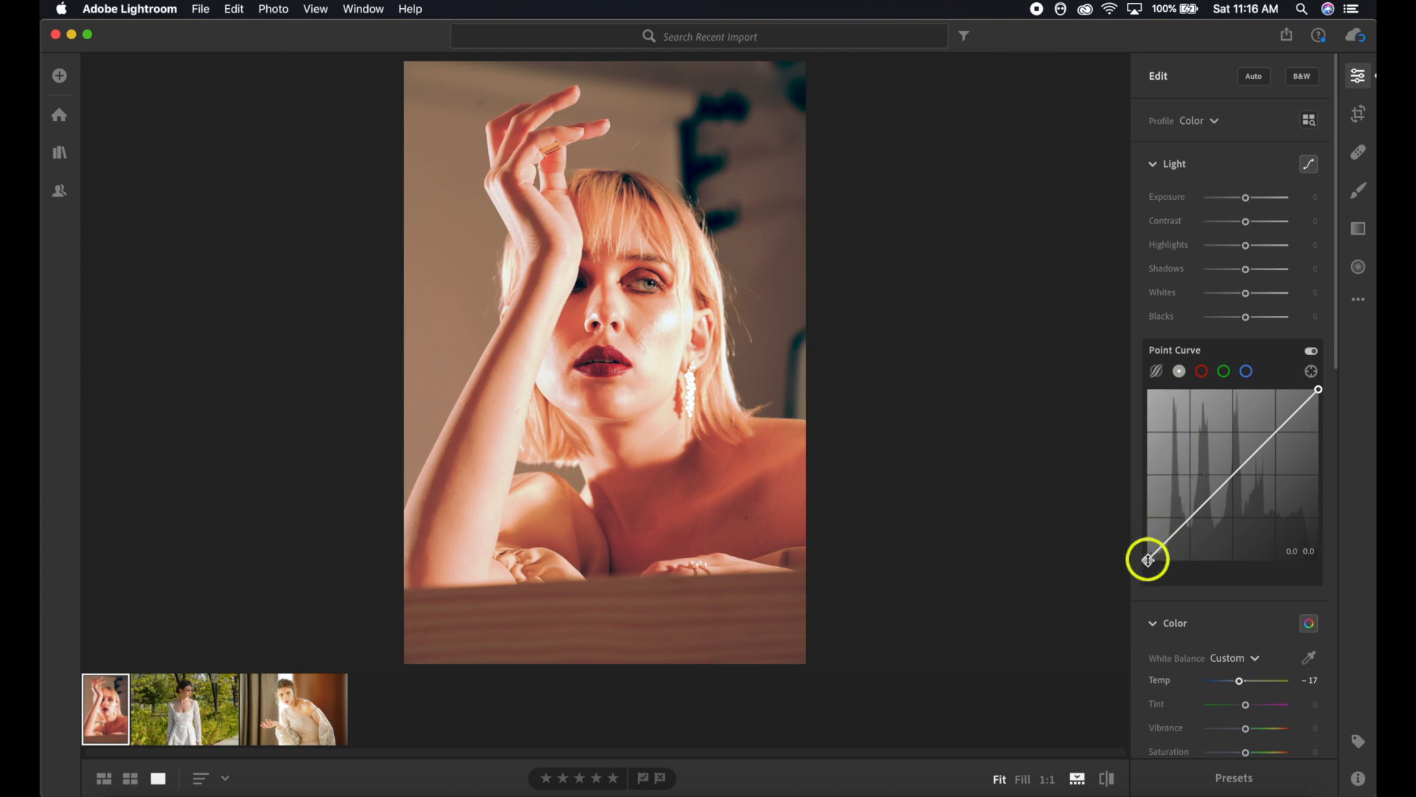
{"action": "mouse_move", "coordinate": [1147, 562]}
{"action": "left_mouse_down"}
{"action": "mouse_move", "coordinate": [1142, 466]}
{"action": "mouse_move", "coordinate": [1131, 585]}
{"action": "mouse_move", "coordinate": [1145, 542]}
{"action": "mouse_move", "coordinate": [1163, 544]}
{"action": "left_mouse_up"}
{"action": "left_click", "coordinate": [1160, 539]}
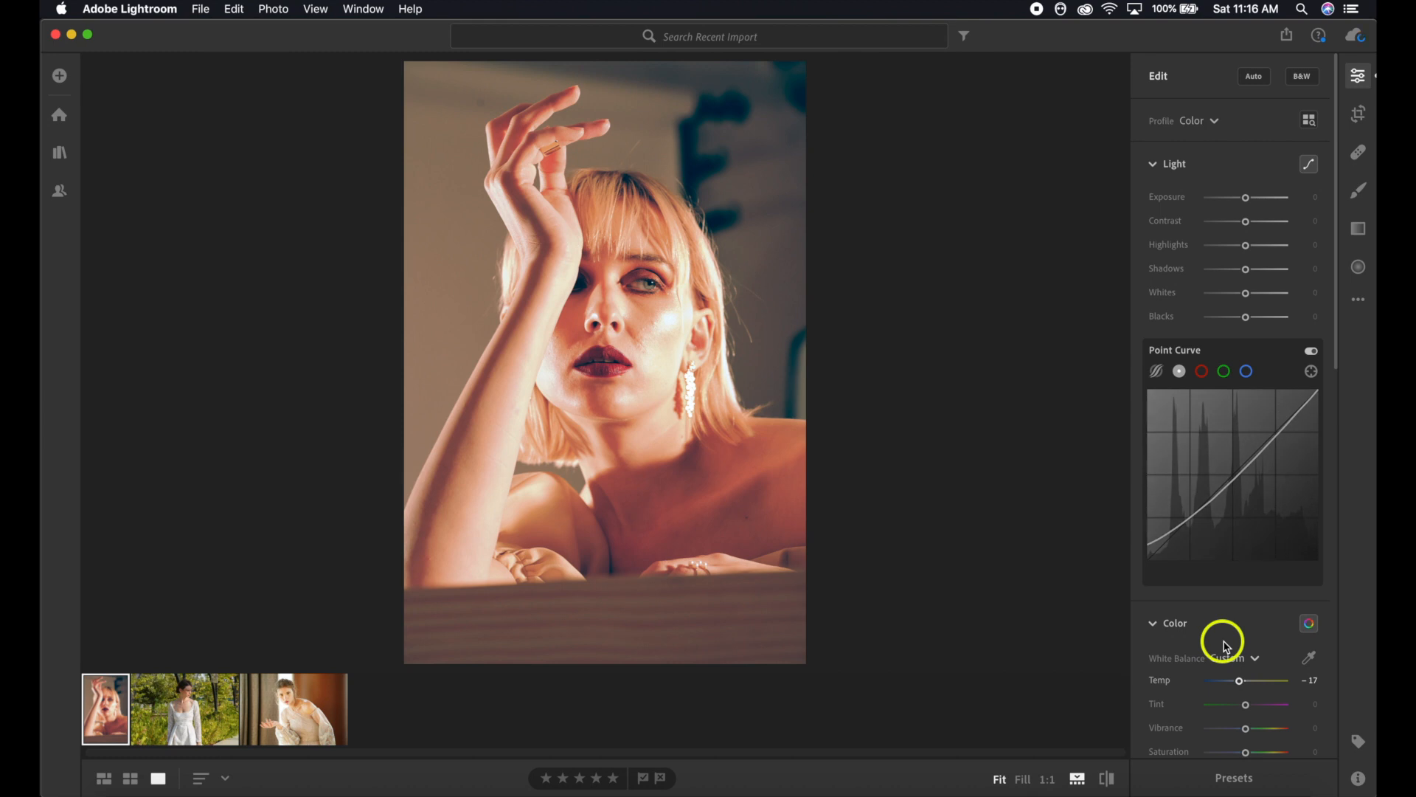
{"action": "scroll", "coordinate": [1268, 602], "scroll_direction": "down", "scroll_amount": 1}
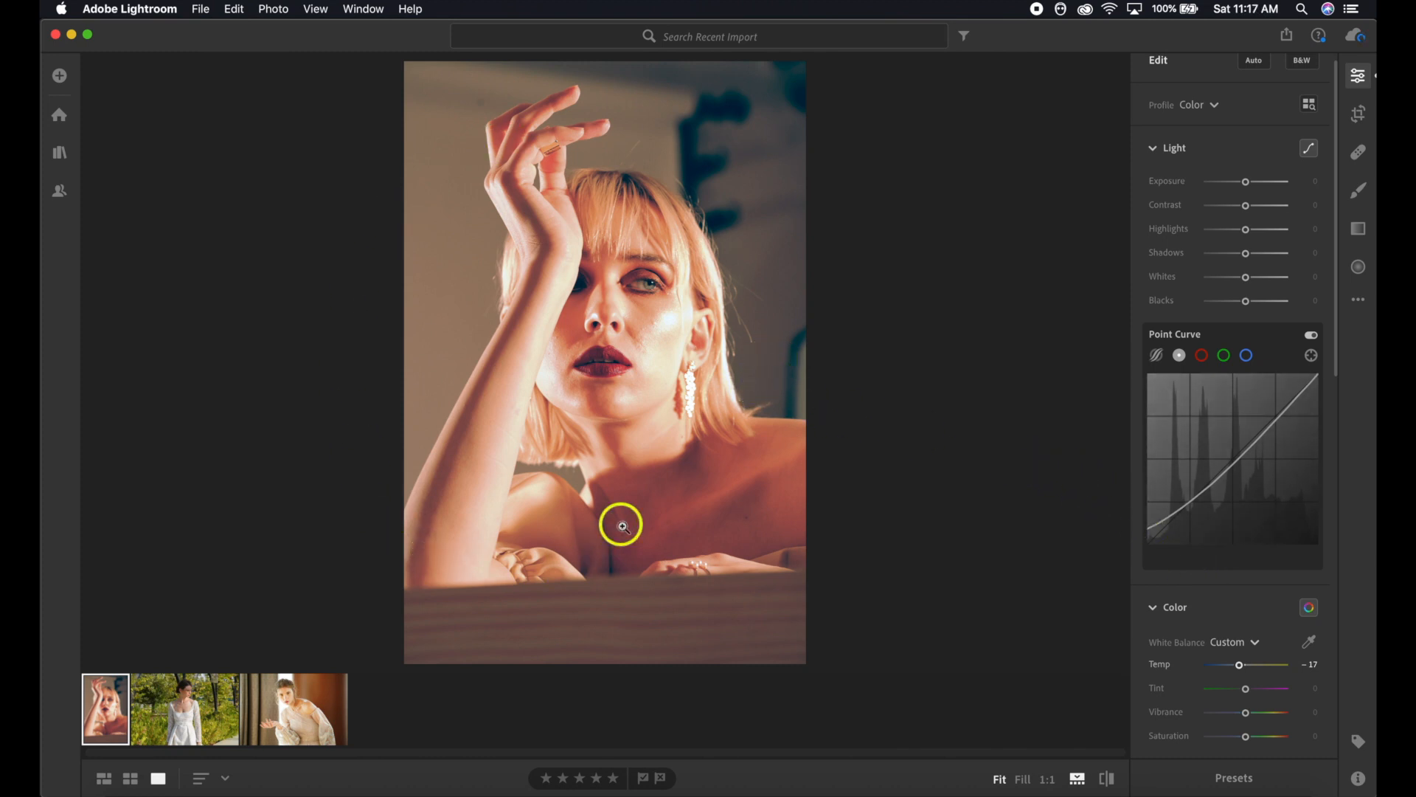
- Examine the graded portrait's face and skin at 1:1 magnification, and check the additional edit options available
{"action": "left_click", "coordinate": [641, 345]}
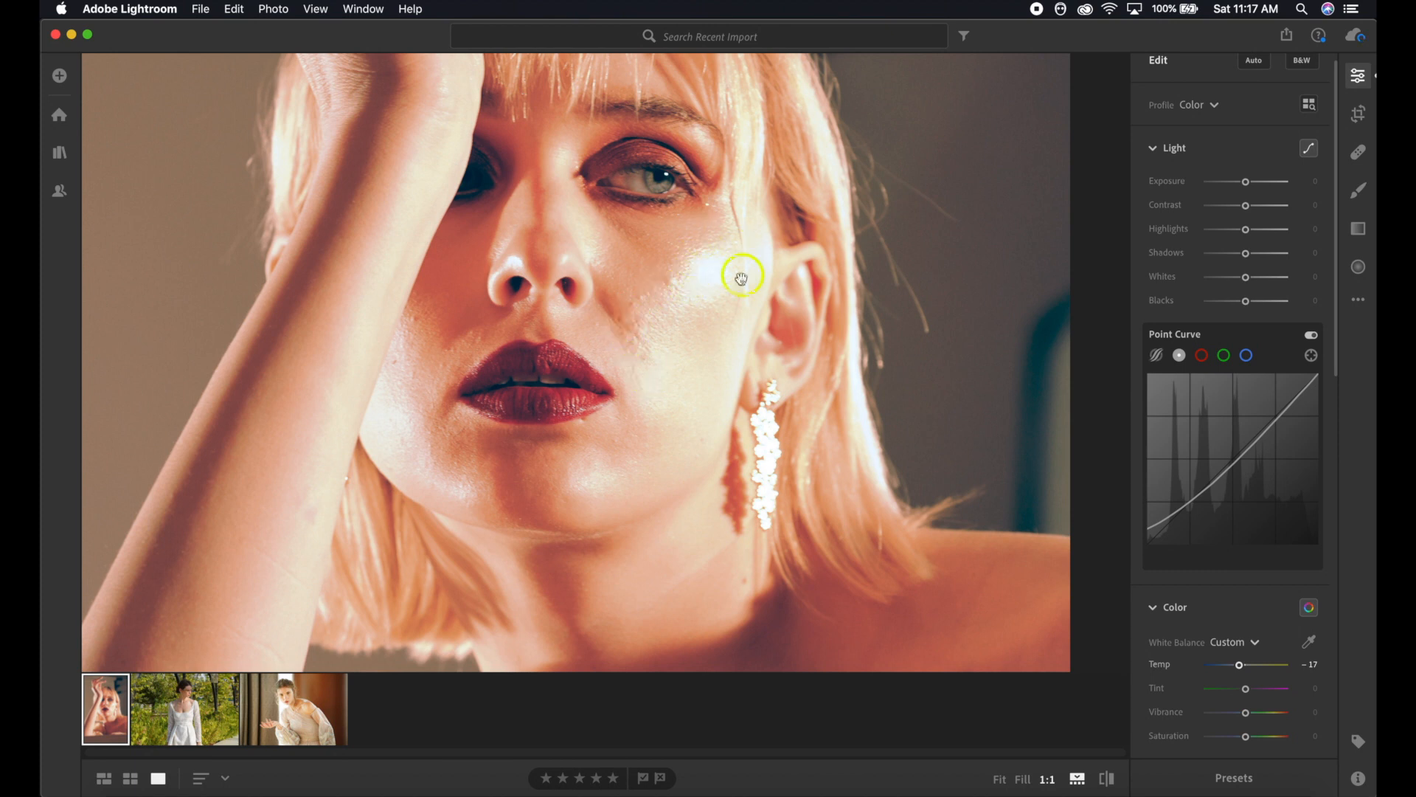
{"action": "left_click", "coordinate": [824, 401]}
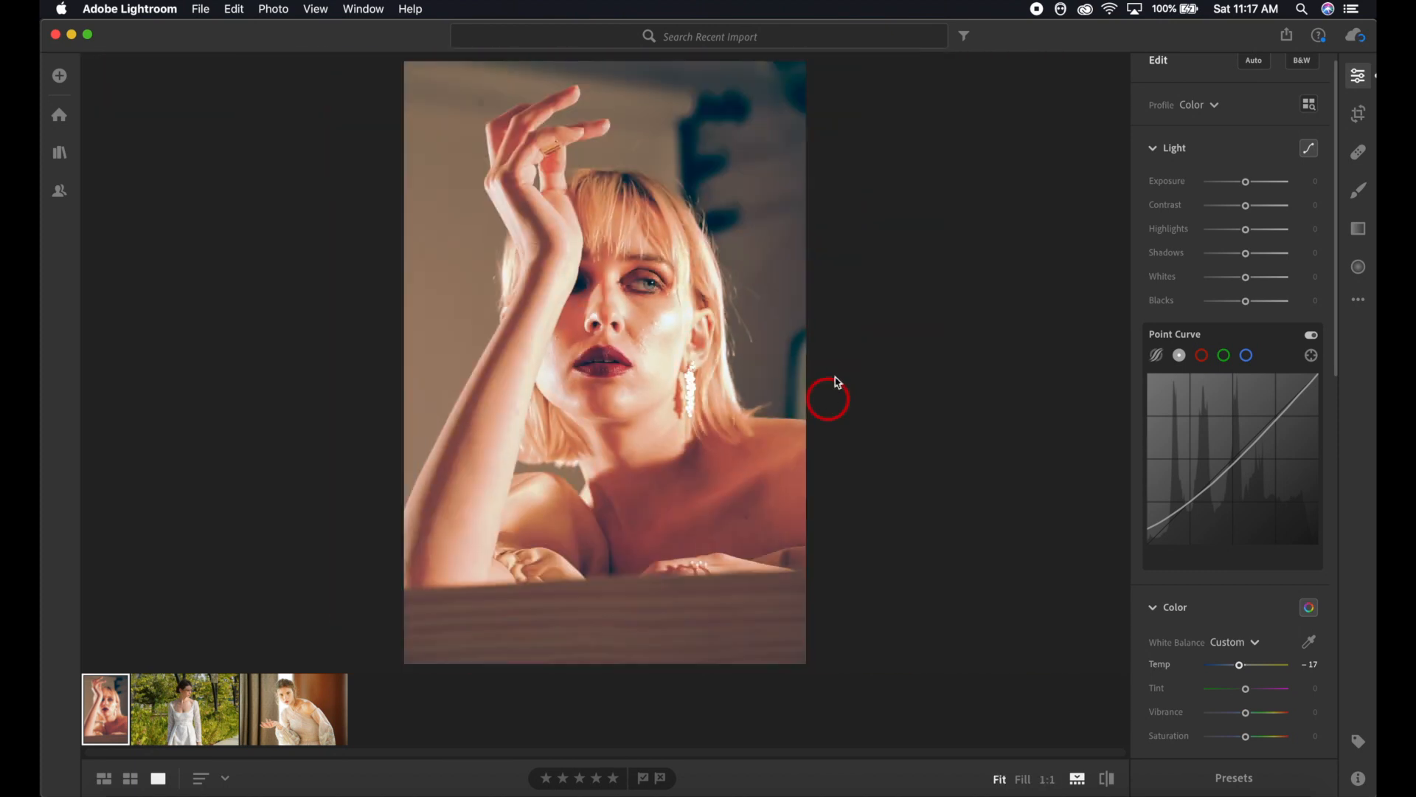
{"action": "left_click", "coordinate": [1361, 302]}
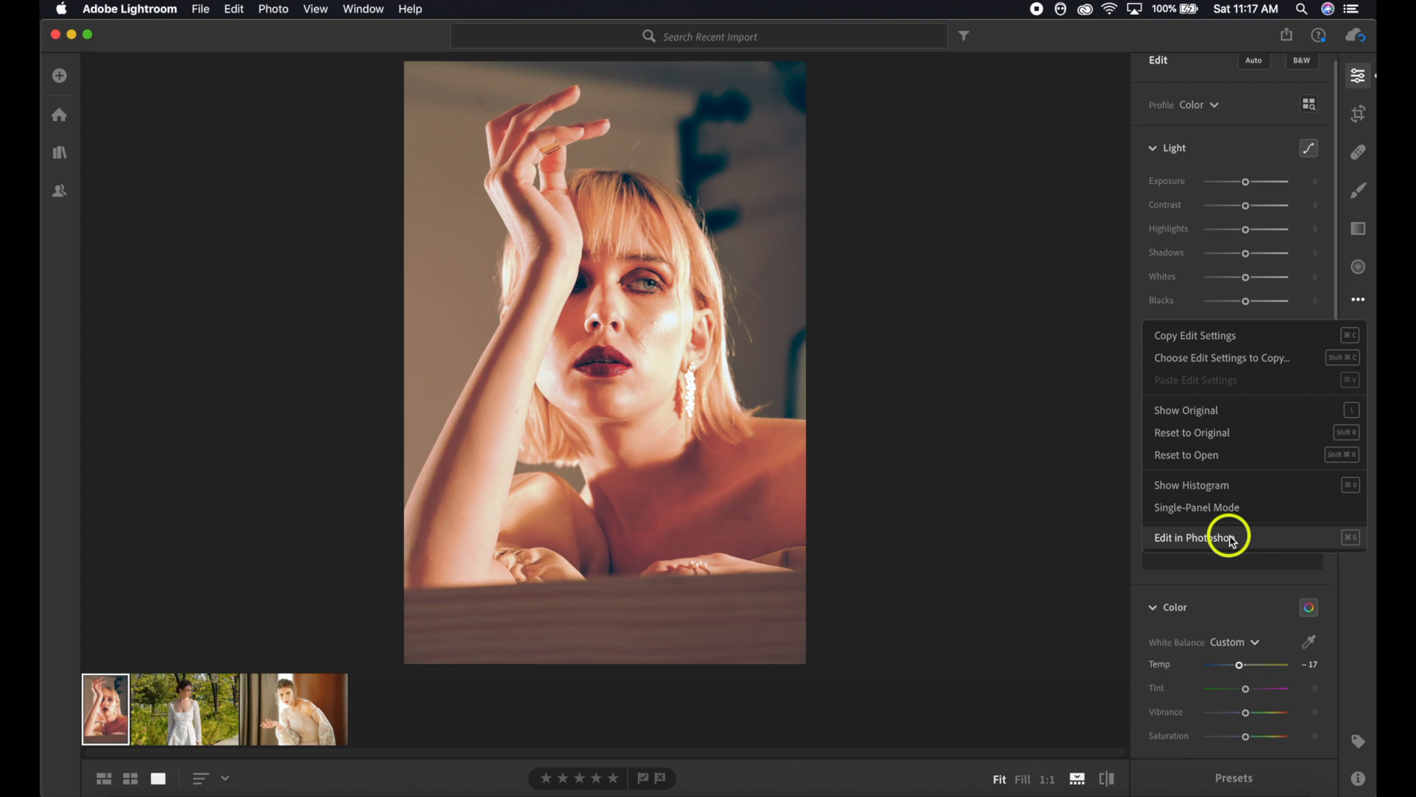
{"action": "left_click", "coordinate": [816, 602]}
- On the garden photo of the woman in white, set Exposure to +0.25, Highlights to -100 and Shadows to -17
{"action": "left_click", "coordinate": [205, 720]}
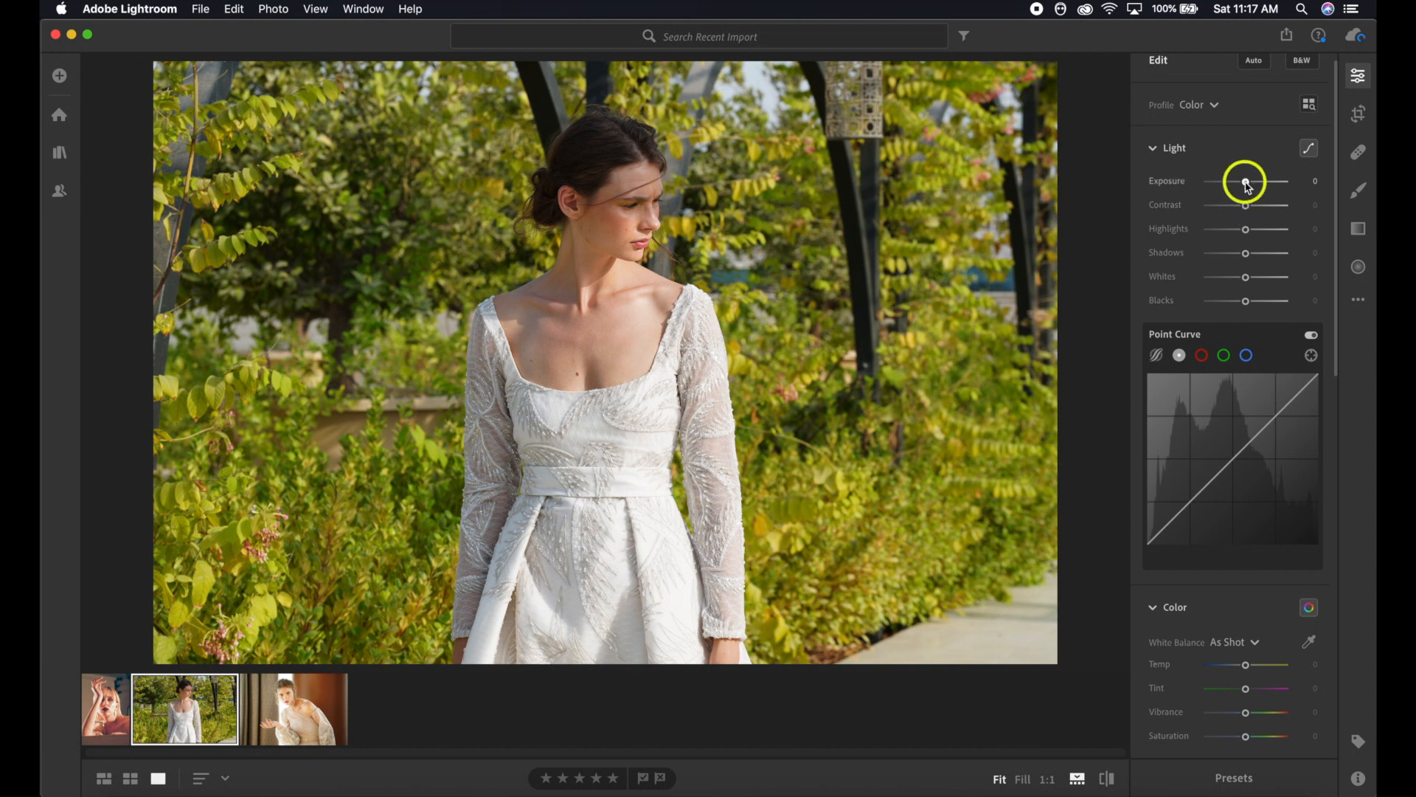
{"action": "left_click_drag", "start_coordinate": [1247, 184], "coordinate": [1251, 186]}
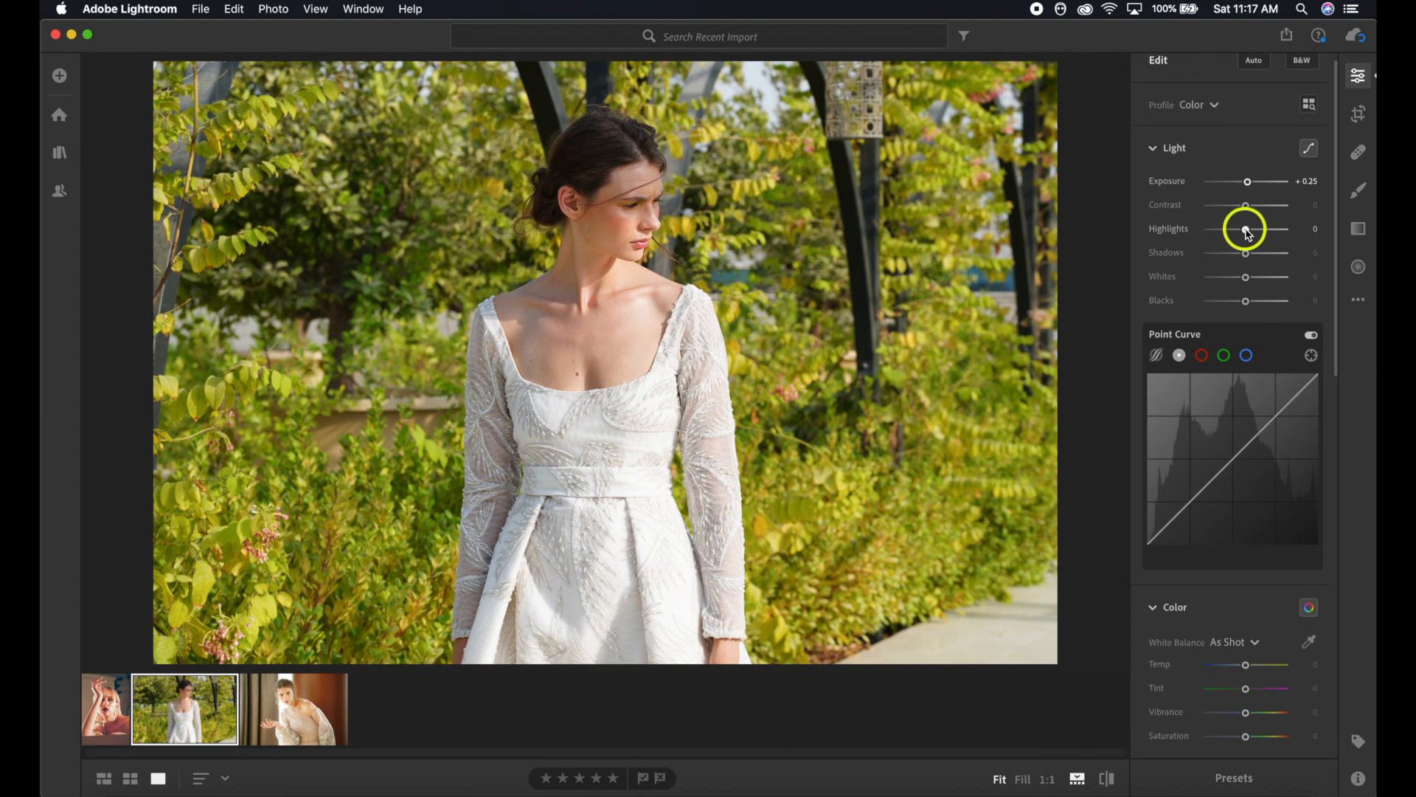
{"action": "left_click_drag", "start_coordinate": [1247, 232], "coordinate": [1185, 228]}
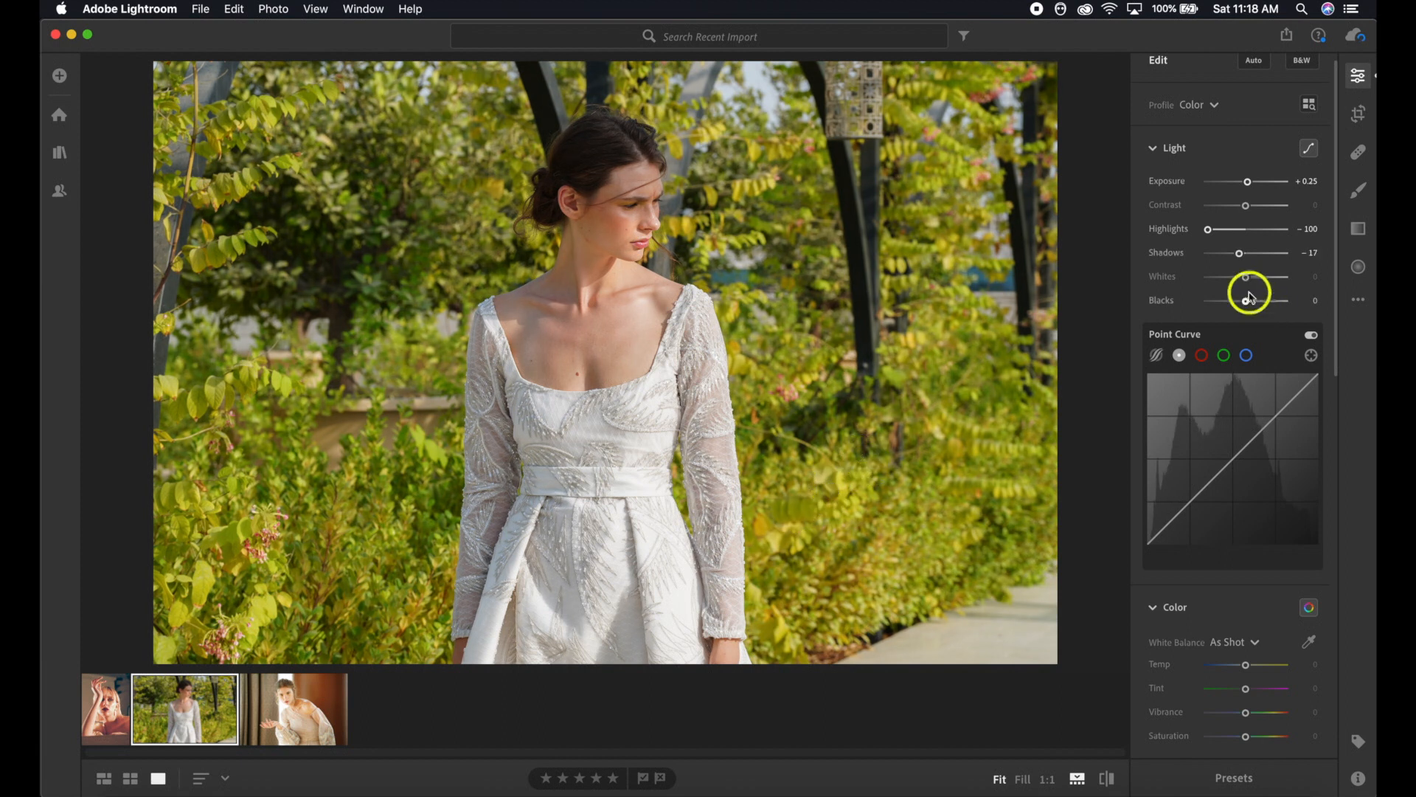
- Warm the garden photo's white balance by setting Temp to +6
{"action": "scroll", "coordinate": [1256, 383], "scroll_direction": "down", "scroll_amount": 2}
{"action": "scroll", "coordinate": [1256, 384], "scroll_direction": "down", "scroll_amount": 5}
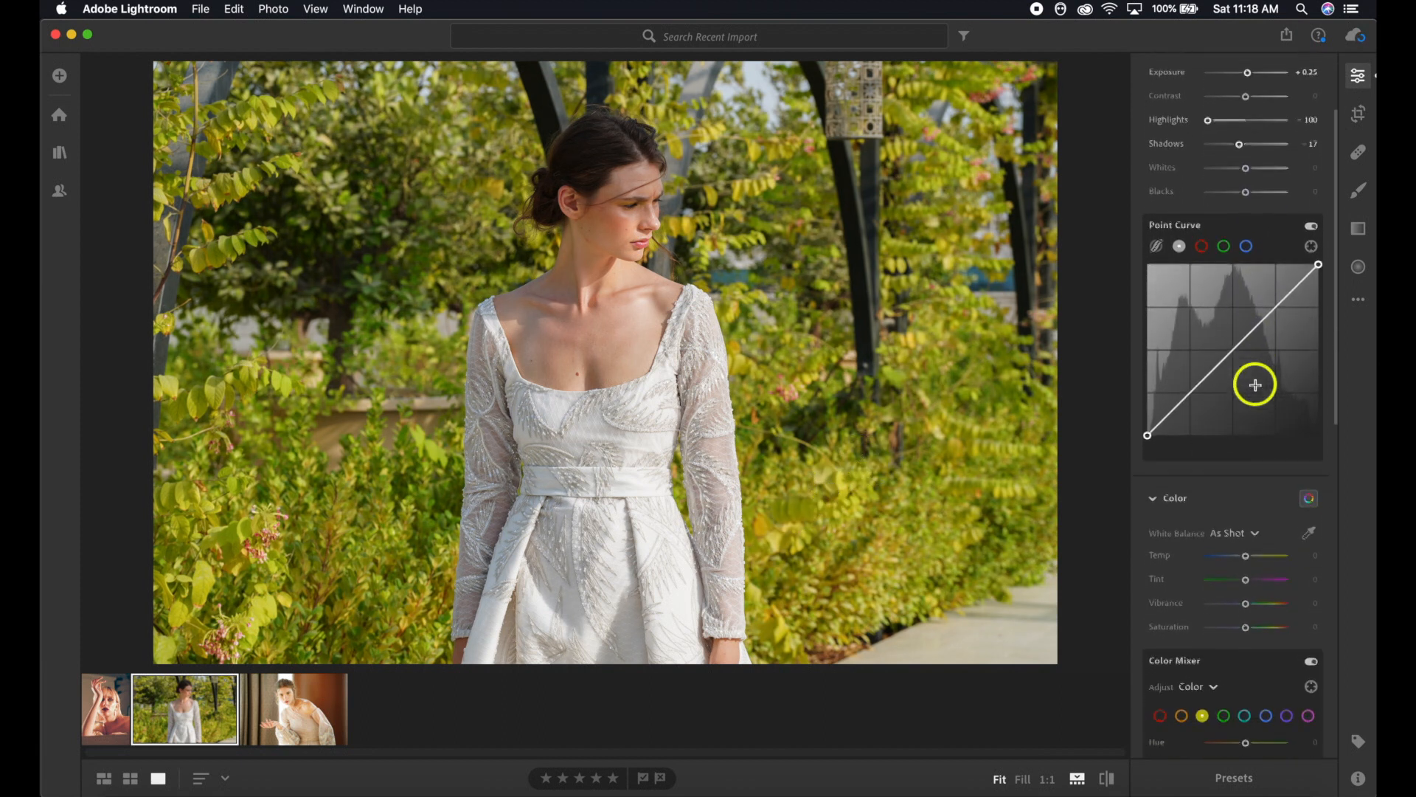
{"action": "scroll", "coordinate": [1254, 443], "scroll_direction": "down", "scroll_amount": 2}
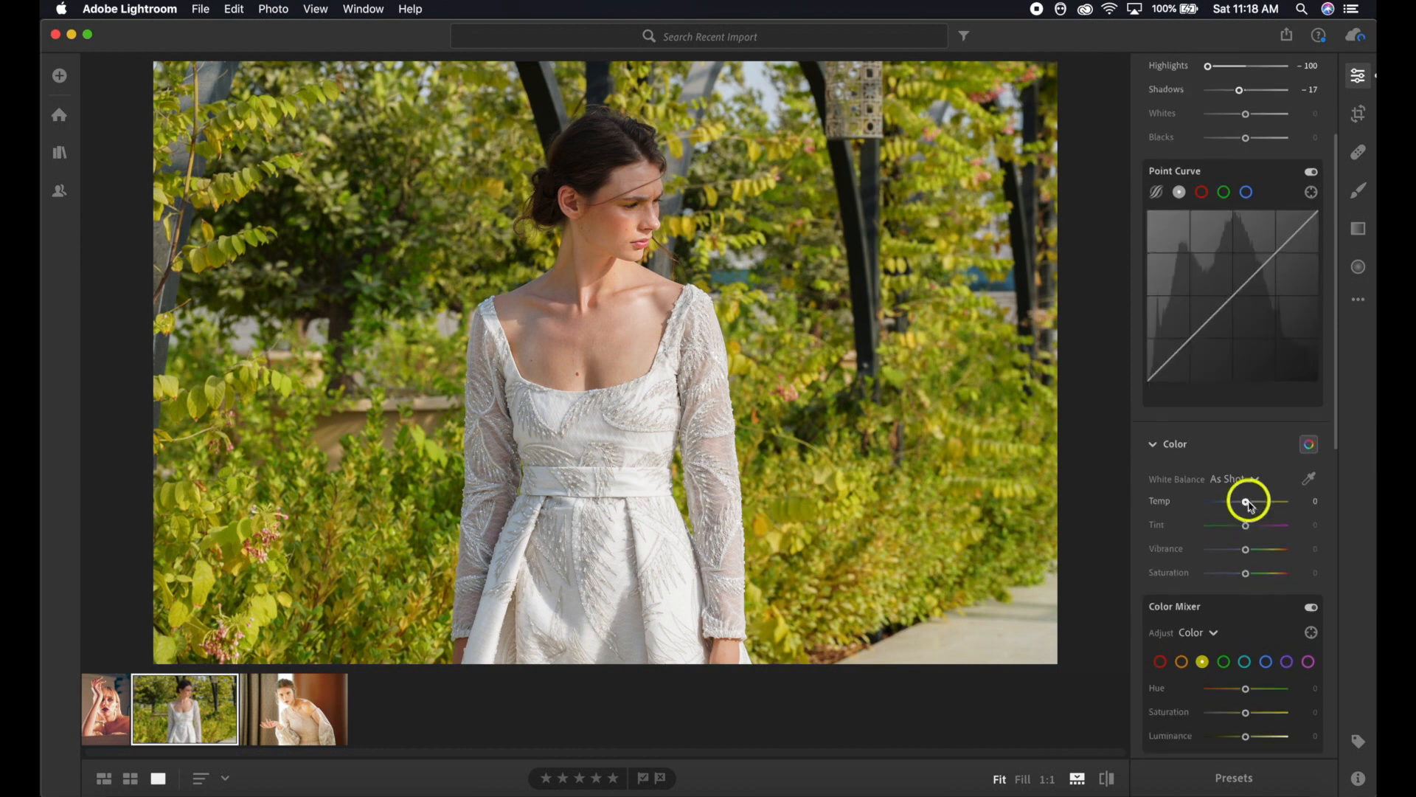
{"action": "left_click_drag", "start_coordinate": [1246, 502], "coordinate": [1259, 522]}
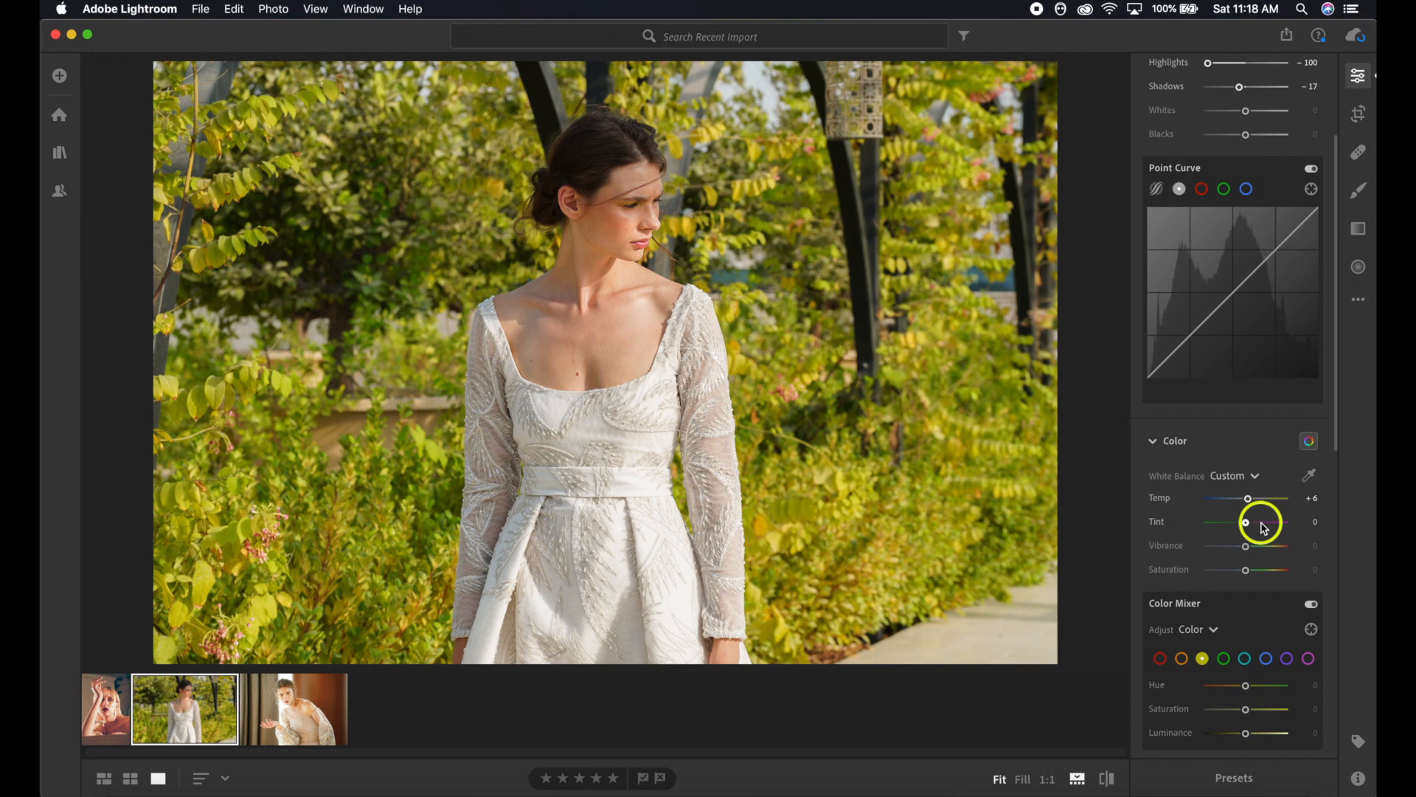
- Turn the foliage orange by setting Hue to -100 for both the yellow and green channels in the Color Mixer
{"action": "scroll", "coordinate": [1260, 524], "scroll_direction": "down", "scroll_amount": 3}
{"action": "scroll", "coordinate": [1263, 528], "scroll_direction": "down", "scroll_amount": 4}
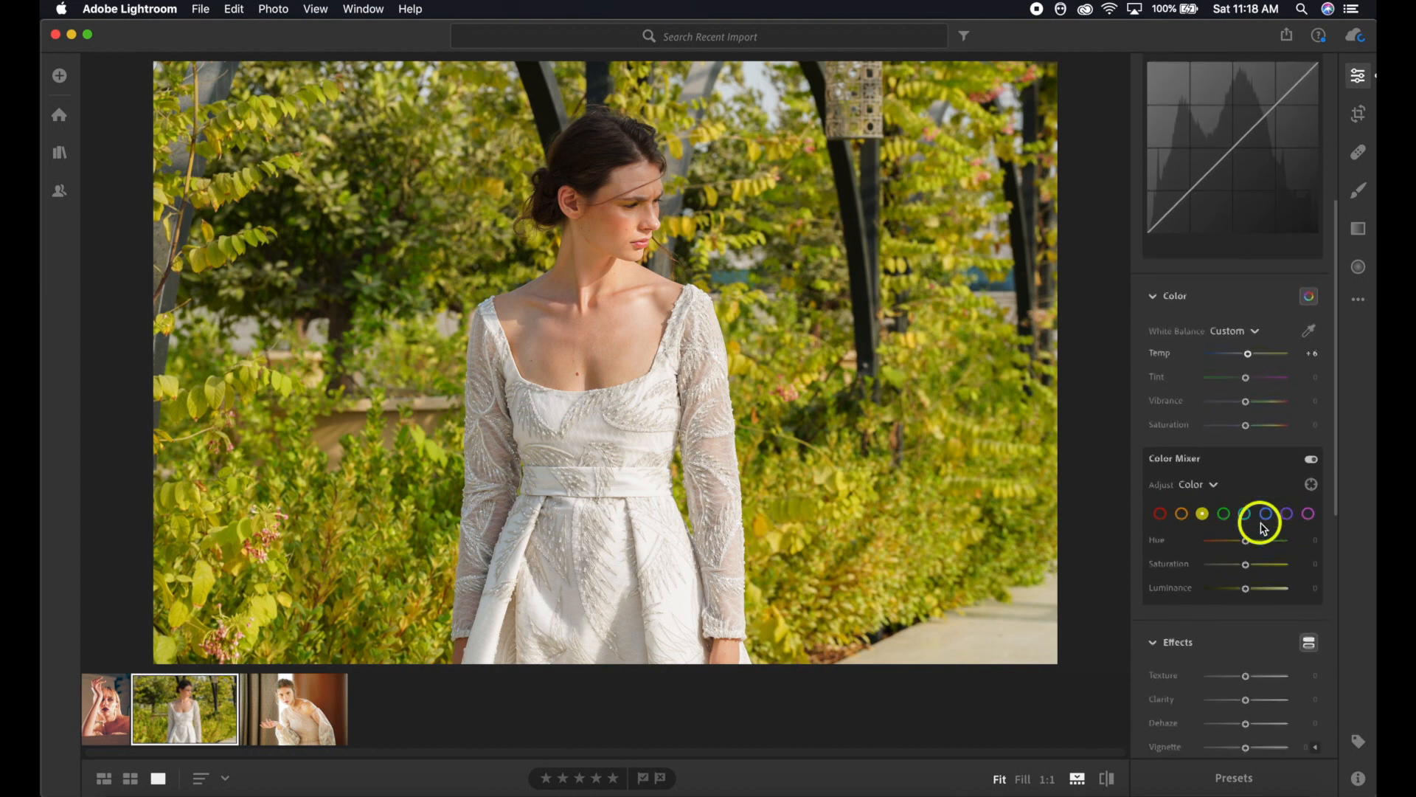
{"action": "scroll", "coordinate": [1267, 527], "scroll_direction": "down", "scroll_amount": 2}
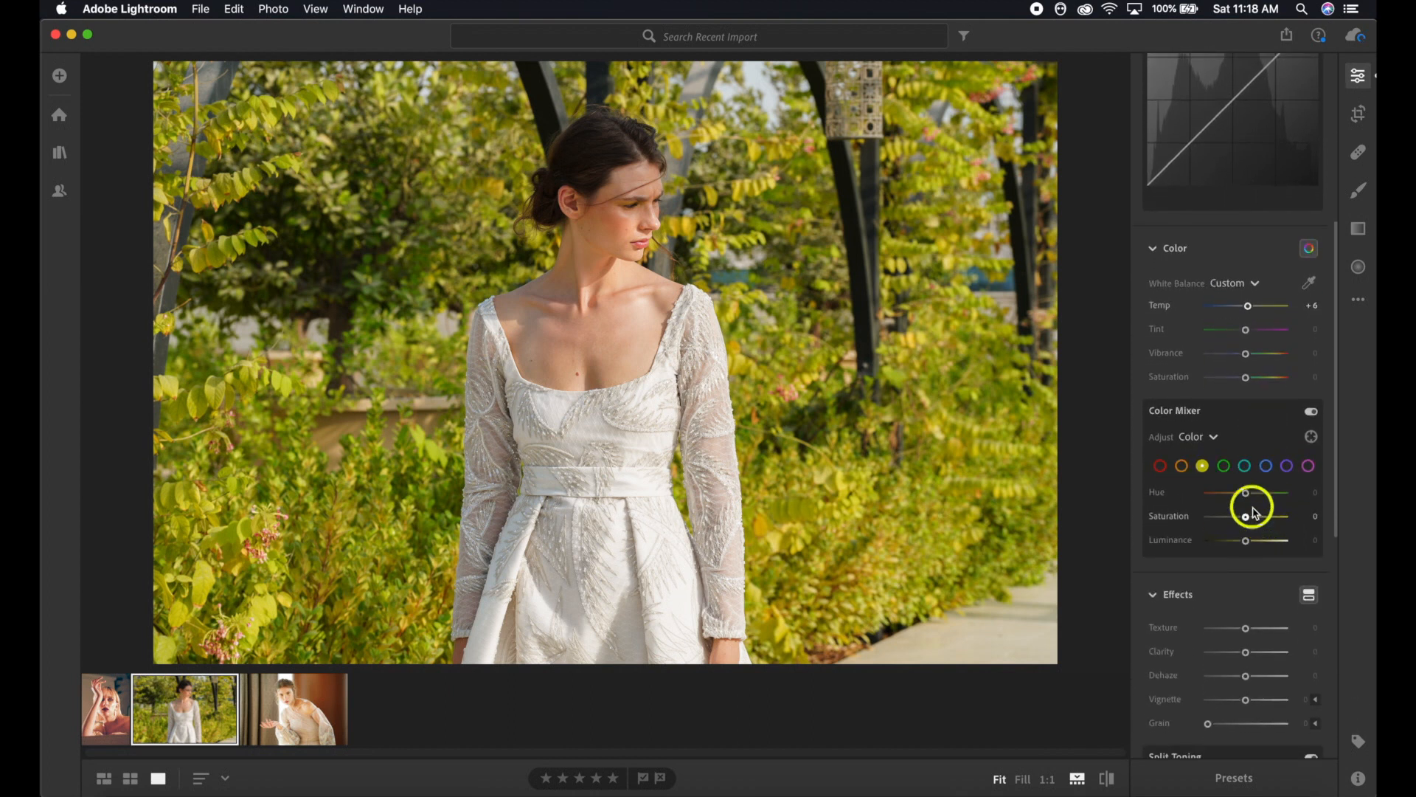
{"action": "left_click", "coordinate": [1203, 467]}
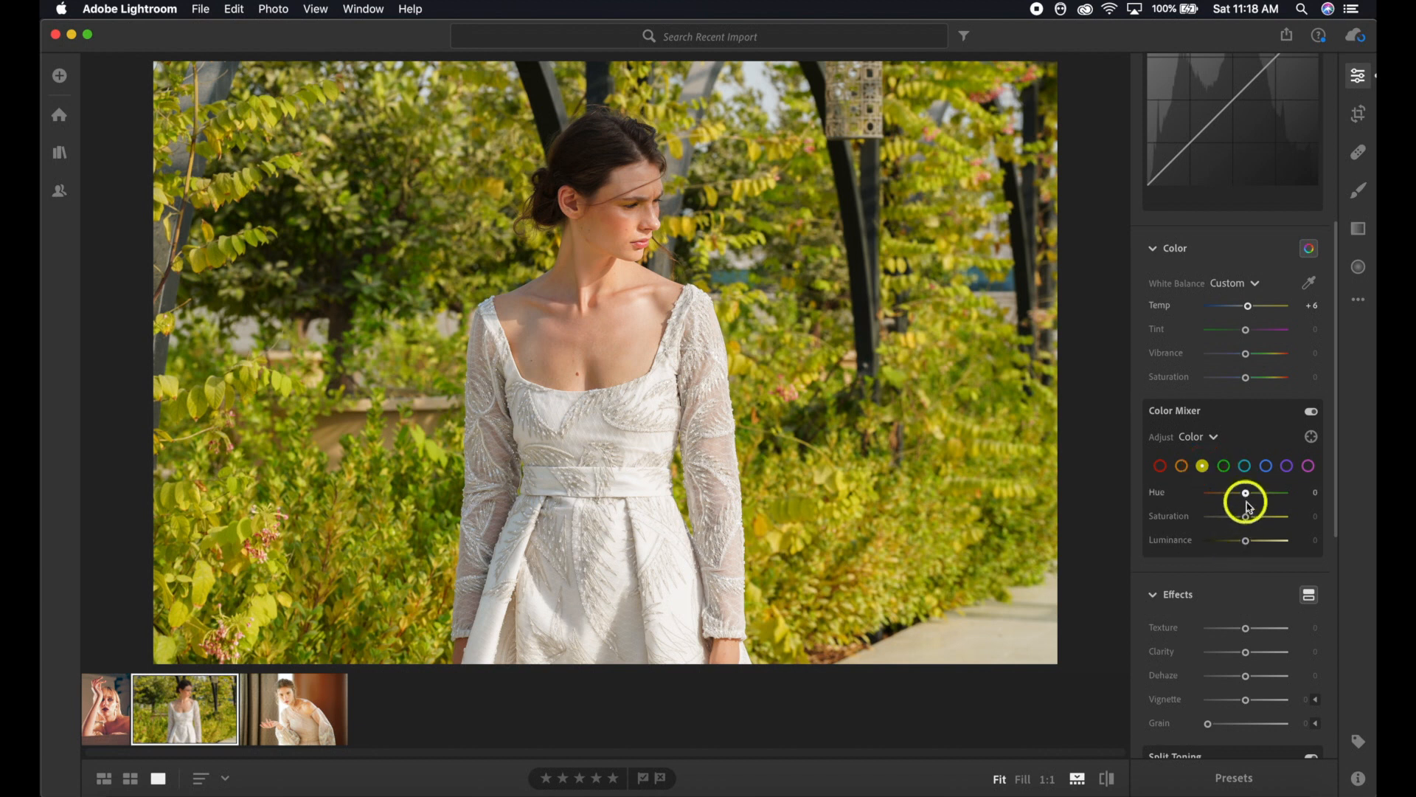
{"action": "left_click_drag", "start_coordinate": [1248, 496], "coordinate": [1198, 496]}
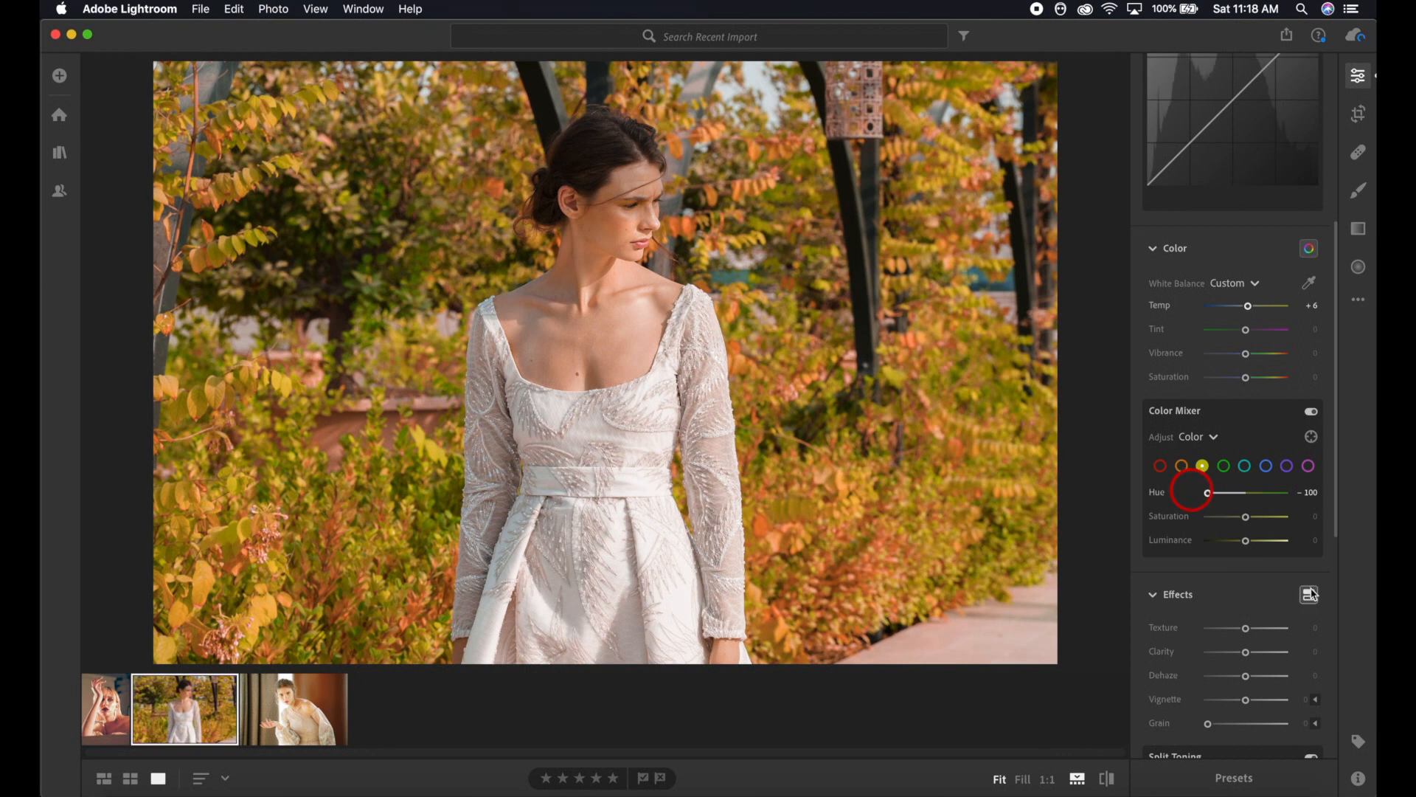
{"action": "left_click", "coordinate": [1225, 468]}
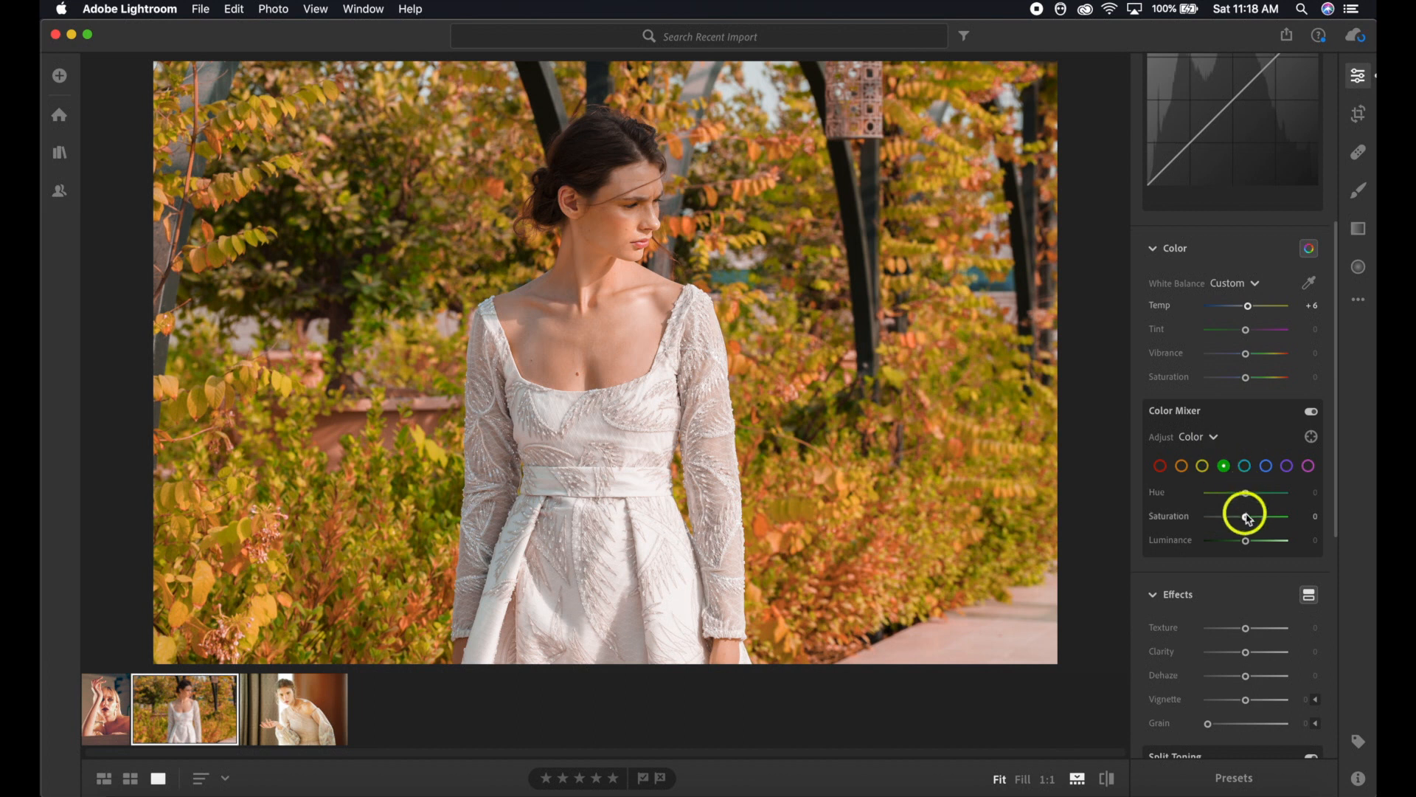
{"action": "left_click_drag", "start_coordinate": [1246, 493], "coordinate": [1182, 500]}
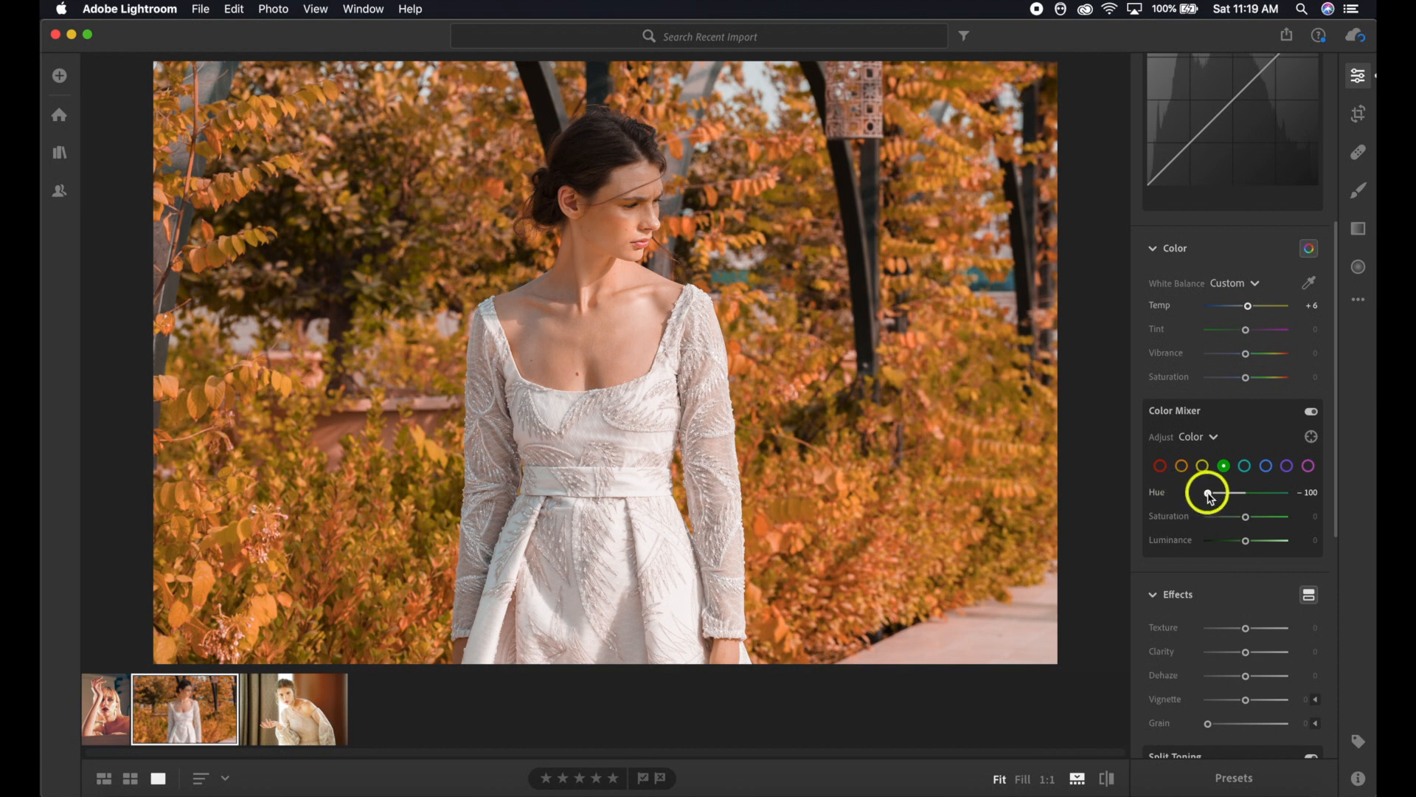
- Refine the garden photo's yellow channel in the Color Mixer to Hue -93
{"action": "mouse_move", "coordinate": [1211, 498]}
{"action": "left_mouse_down"}
{"action": "mouse_move", "coordinate": [1193, 498]}
{"action": "mouse_move", "coordinate": [1216, 494]}
{"action": "left_mouse_up"}
{"action": "left_click", "coordinate": [1203, 467]}
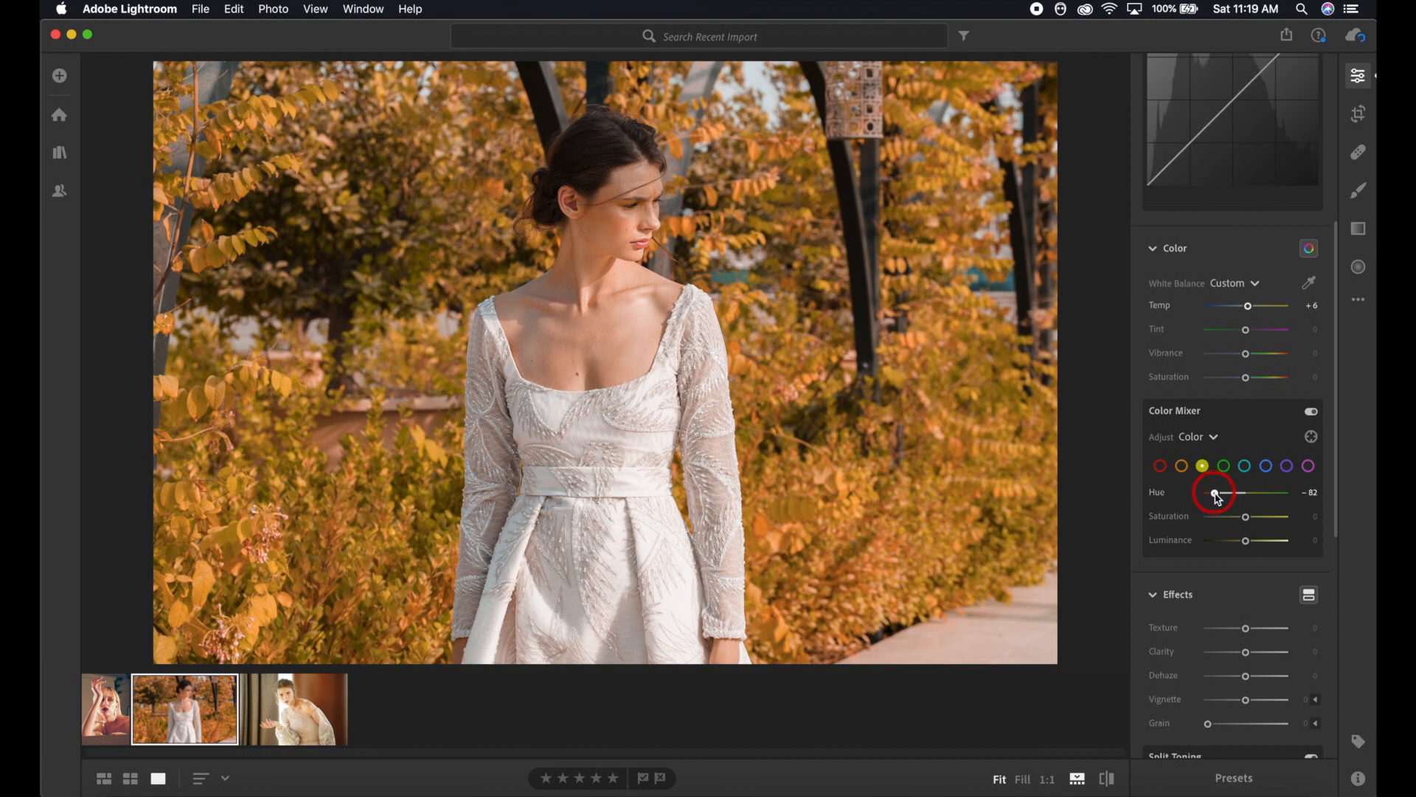
{"action": "left_click_drag", "start_coordinate": [1214, 495], "coordinate": [1212, 494]}
{"action": "left_click_drag", "start_coordinate": [1211, 493], "coordinate": [1211, 493]}
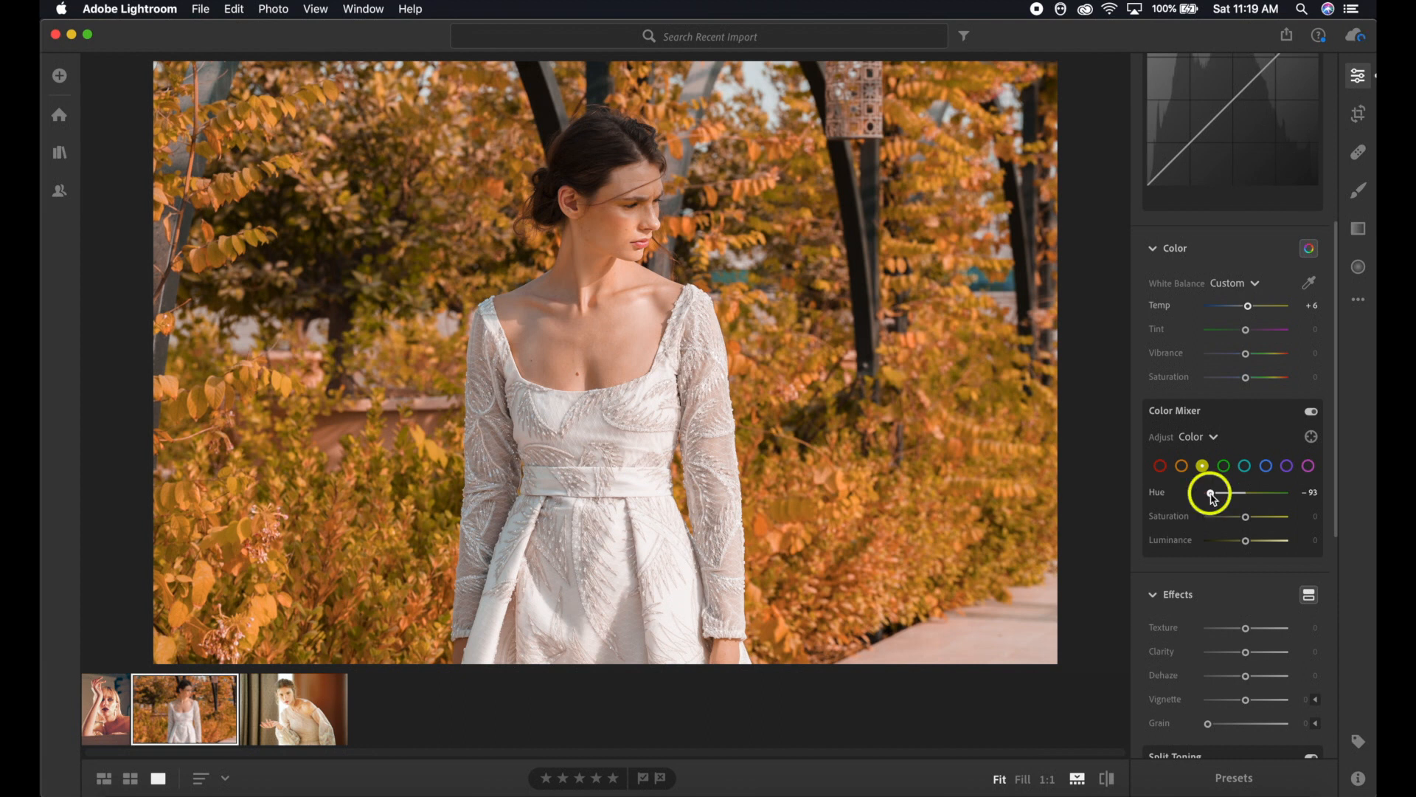
- On the photo of the woman in front of the curtains, set Exposure to -0.47
{"action": "left_click", "coordinate": [294, 715]}
{"action": "left_click", "coordinate": [295, 719]}
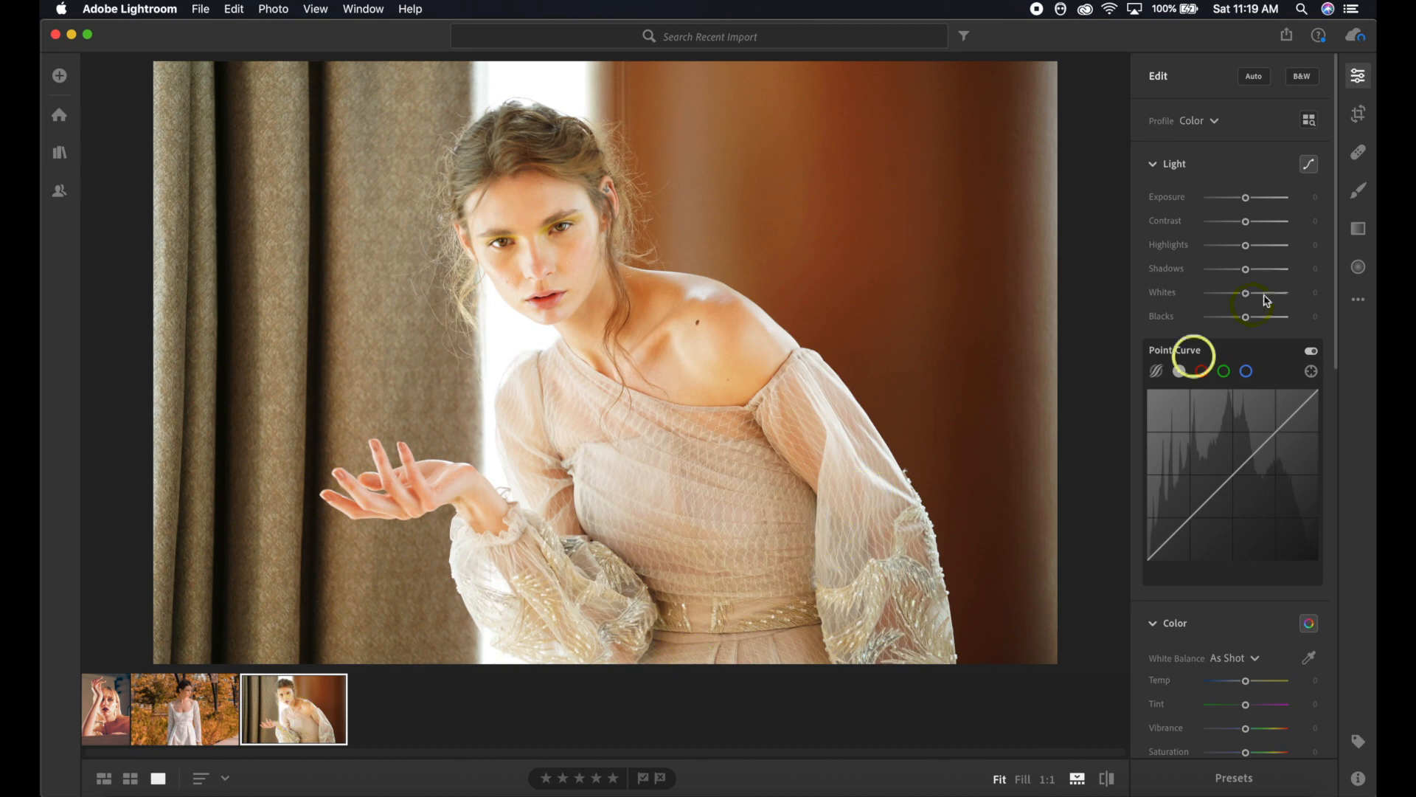
{"action": "left_click_drag", "start_coordinate": [1247, 205], "coordinate": [1245, 205]}
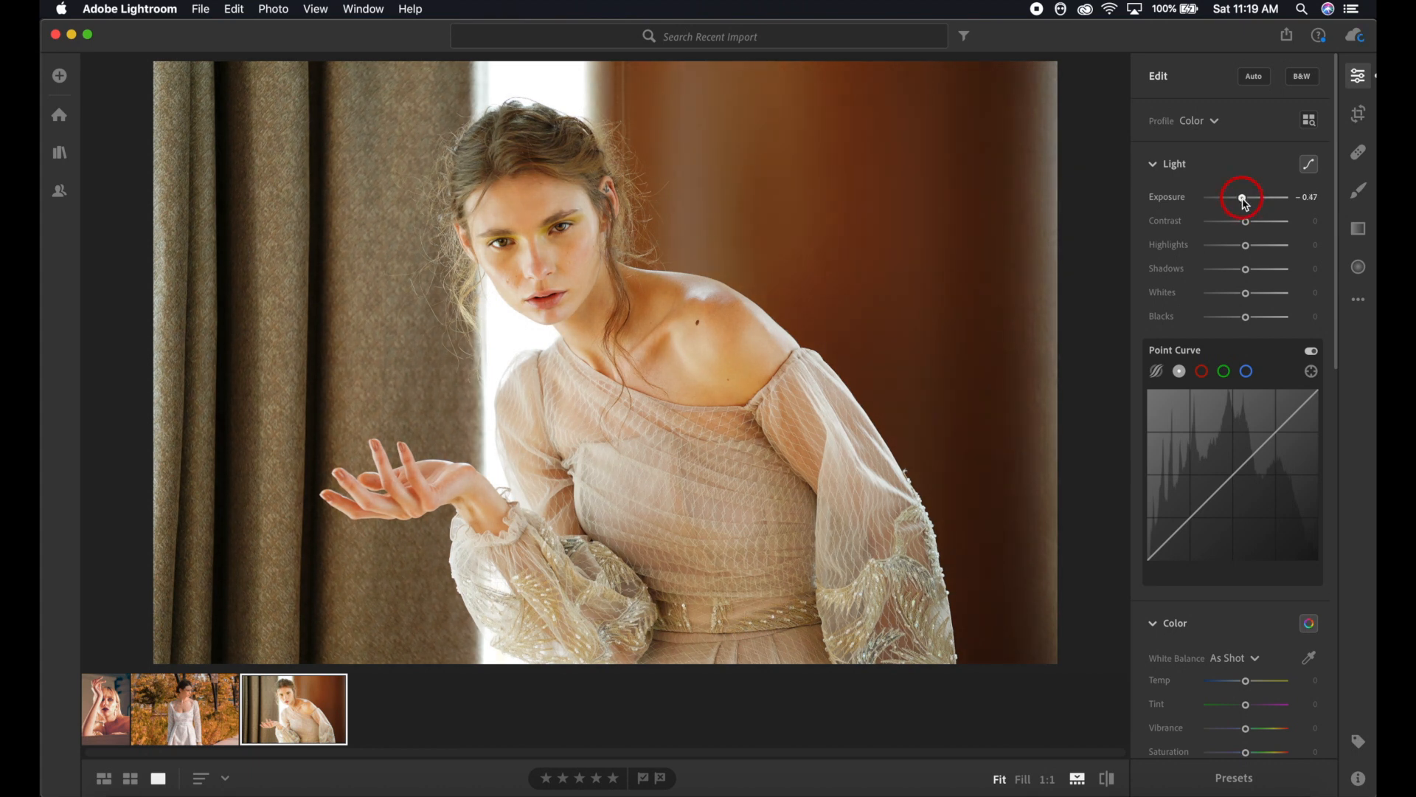
{"action": "left_click_drag", "start_coordinate": [1246, 206], "coordinate": [1245, 205]}
- Move the red curve's shadow endpoint inward along the lower edge by about a quarter of a grid square
{"action": "scroll", "coordinate": [1287, 317], "scroll_direction": "down", "scroll_amount": 3}
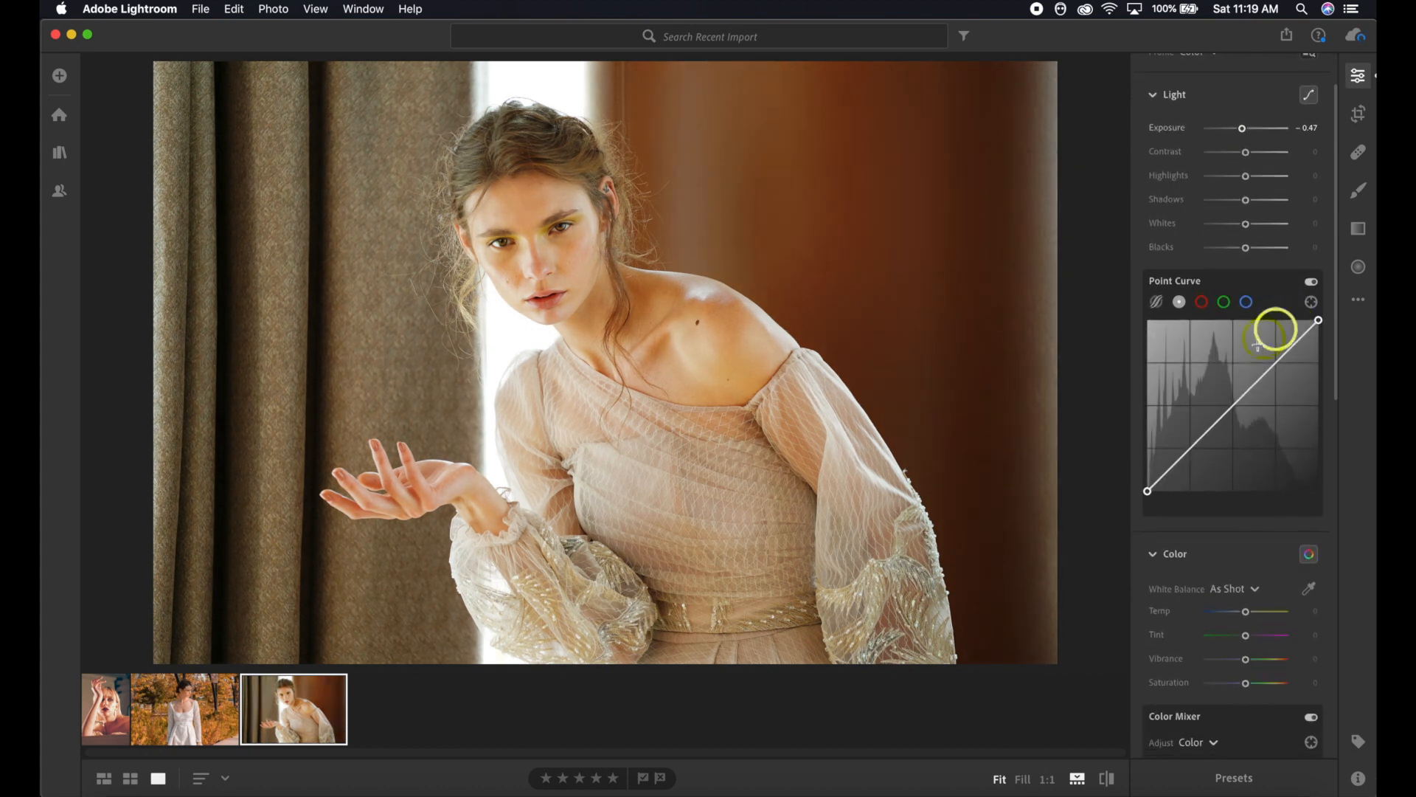
{"action": "left_click", "coordinate": [1205, 307]}
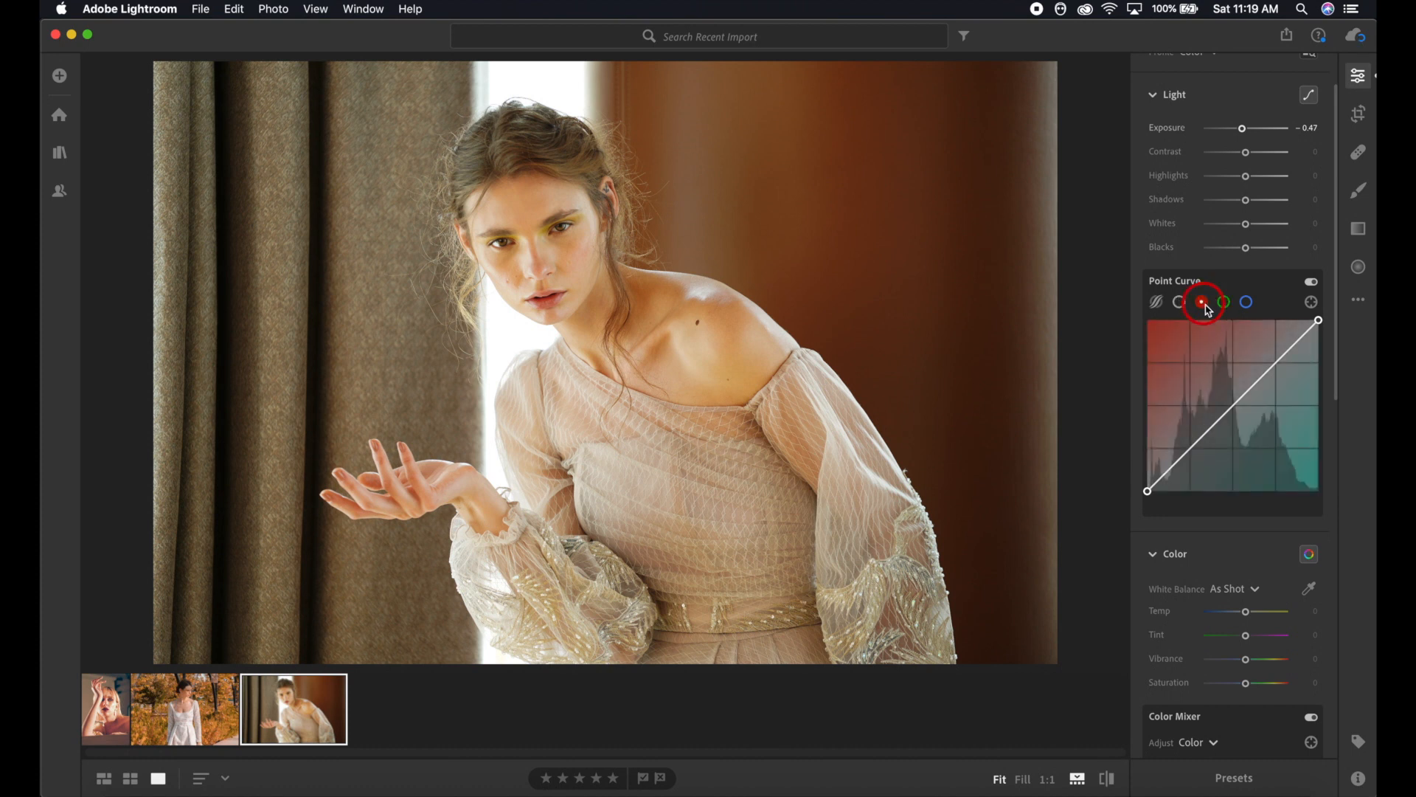
{"action": "left_click_drag", "start_coordinate": [1148, 491], "coordinate": [1158, 491]}
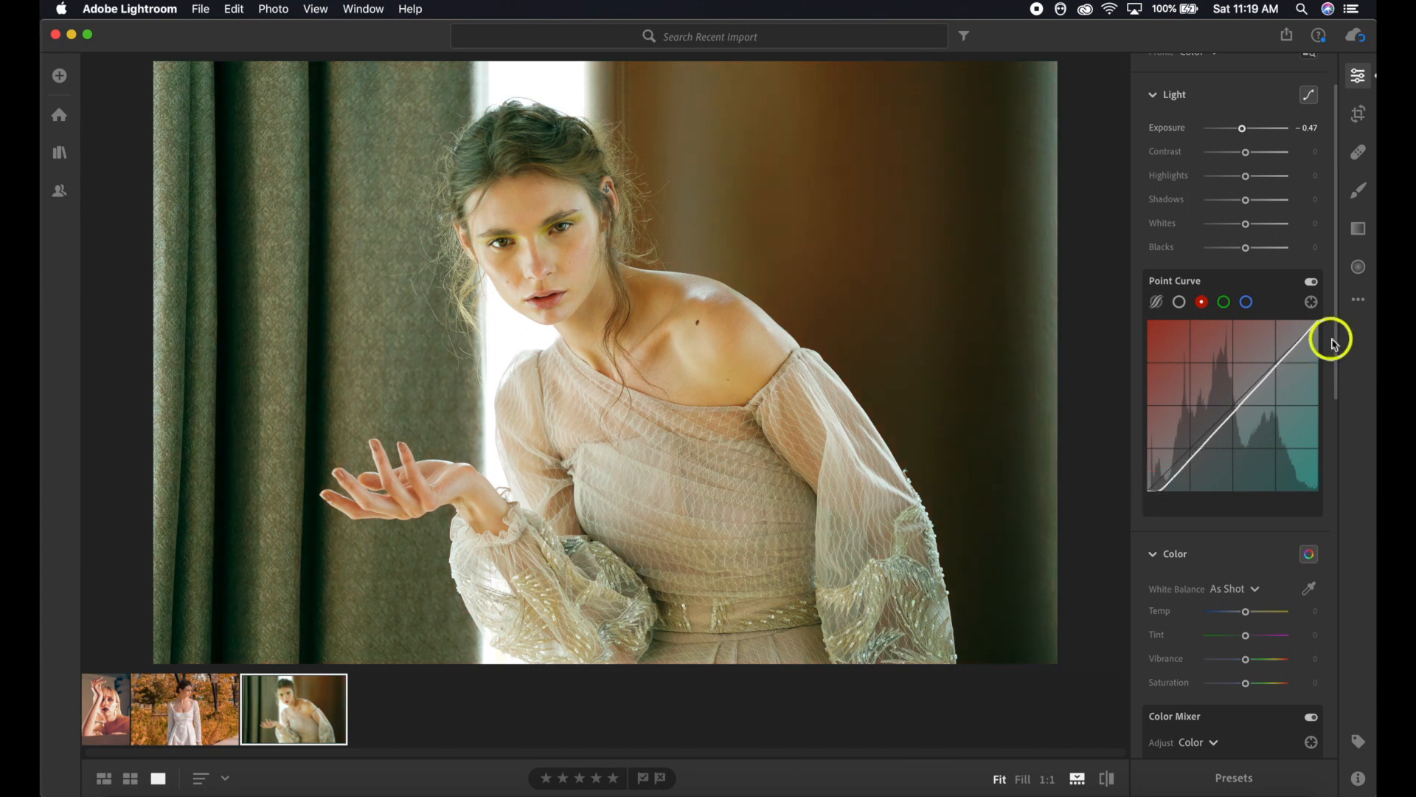
- Raise the blue curve's shadow endpoint about a third of a grid square and move its highlight endpoint slightly inward along the upper edge
{"action": "left_click", "coordinate": [1247, 303]}
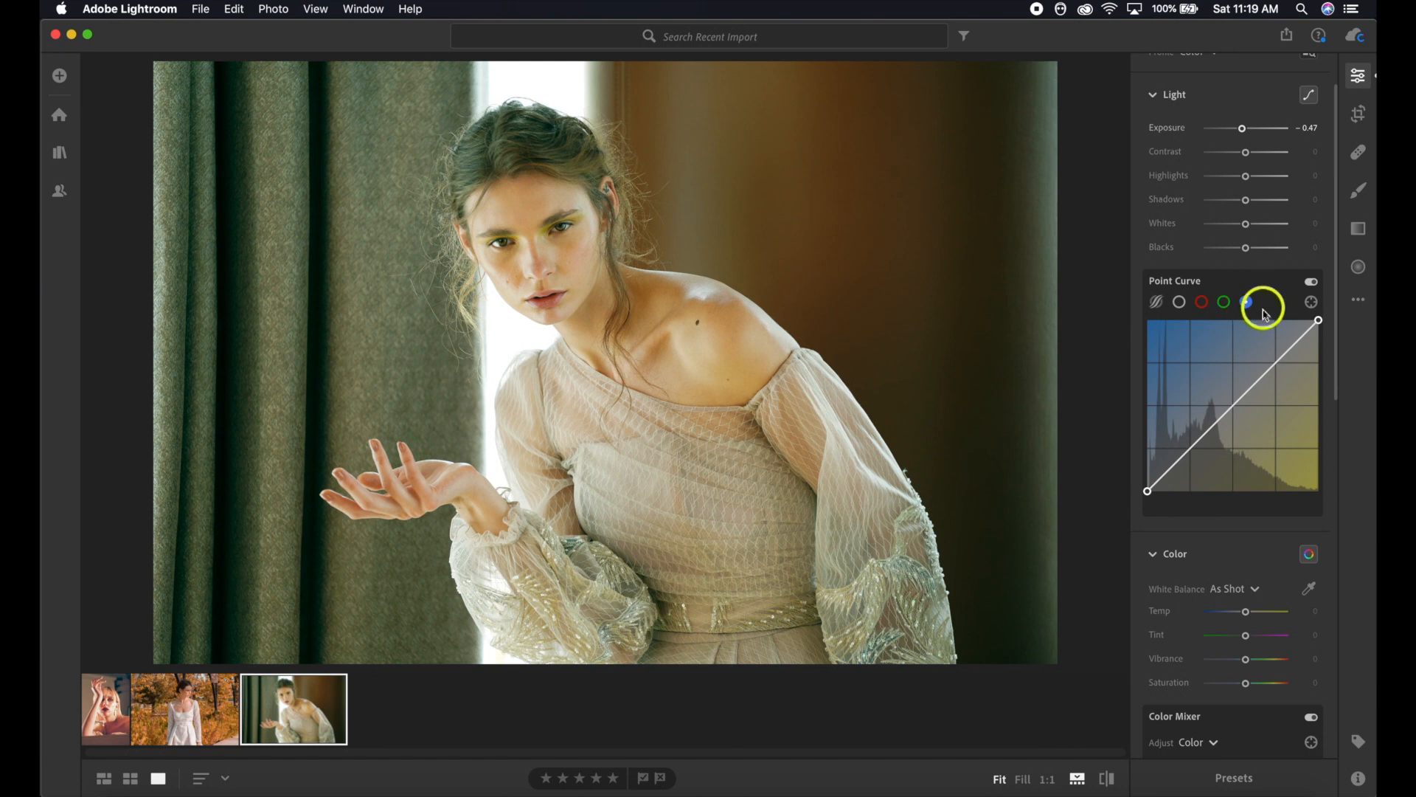
{"action": "left_click", "coordinate": [1147, 491]}
{"action": "left_click_drag", "start_coordinate": [1148, 492], "coordinate": [1148, 482]}
{"action": "left_click", "coordinate": [1149, 482]}
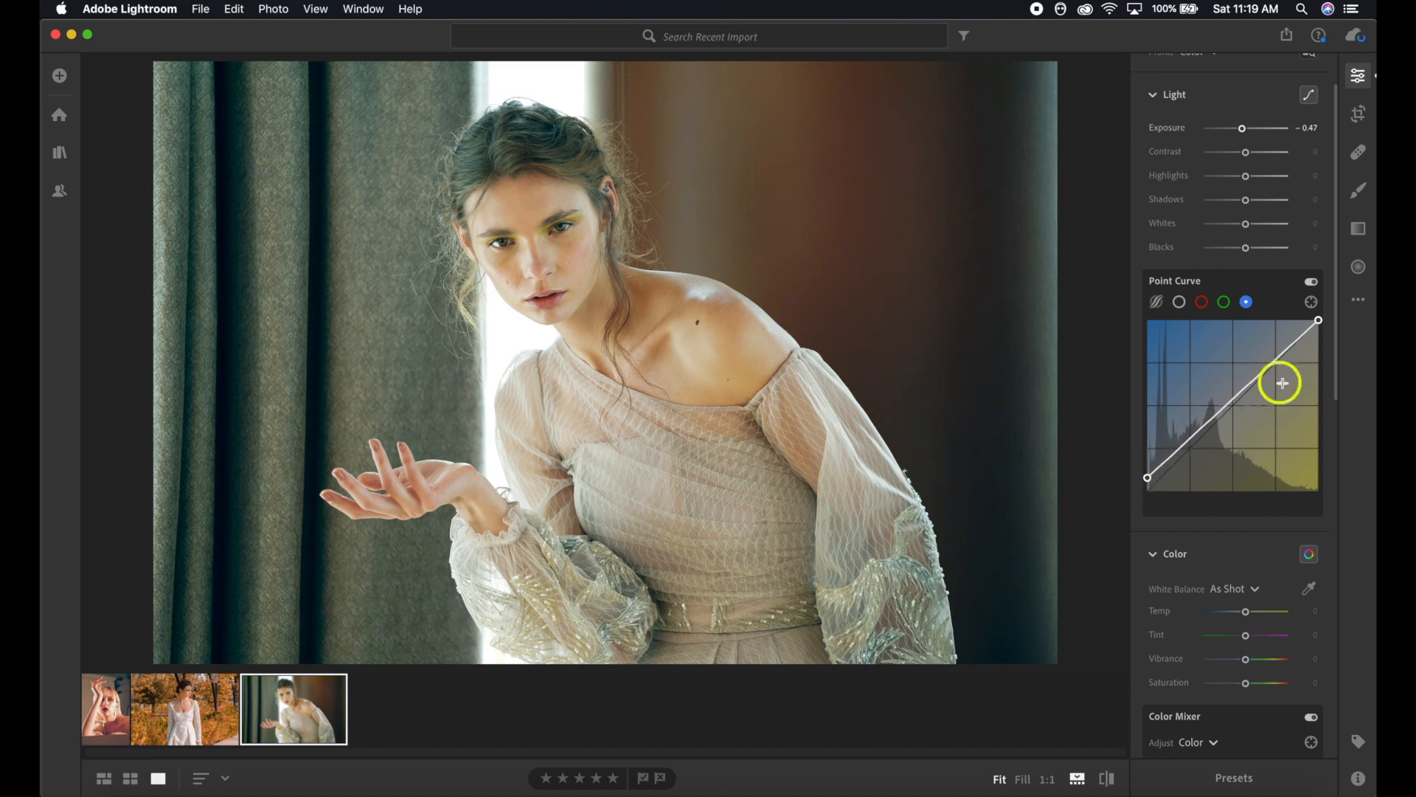
{"action": "left_click_drag", "start_coordinate": [1318, 318], "coordinate": [1311, 321]}
- Set the curtain photo's Temp to +3 and the Color Mixer's yellow channel Hue to -41
{"action": "scroll", "coordinate": [1252, 518], "scroll_direction": "down", "scroll_amount": 3}
{"action": "left_click_drag", "start_coordinate": [1246, 495], "coordinate": [1246, 492]}
{"action": "scroll", "coordinate": [1228, 533], "scroll_direction": "down", "scroll_amount": 2}
{"action": "scroll", "coordinate": [1232, 537], "scroll_direction": "down", "scroll_amount": 3}
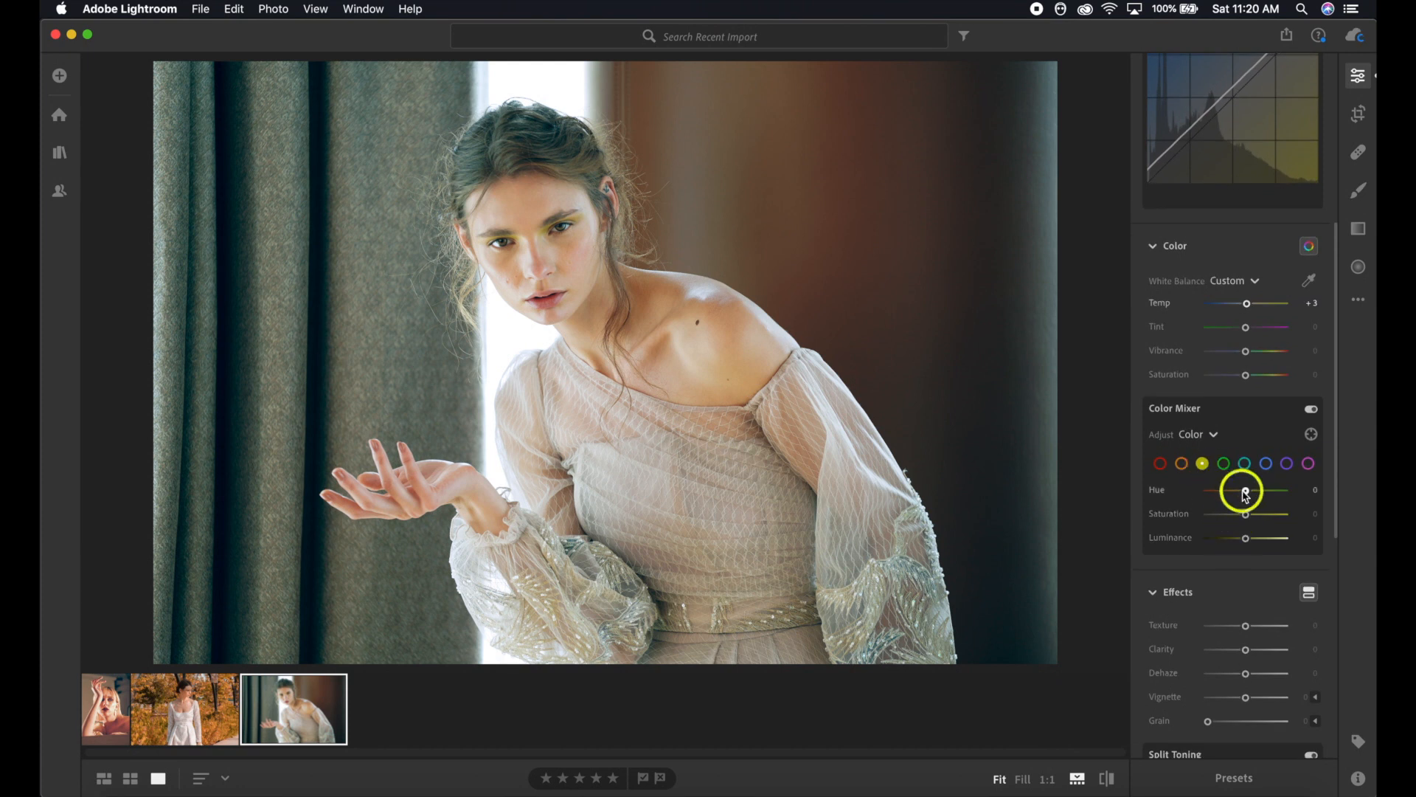
{"action": "left_click_drag", "start_coordinate": [1246, 492], "coordinate": [1245, 493]}
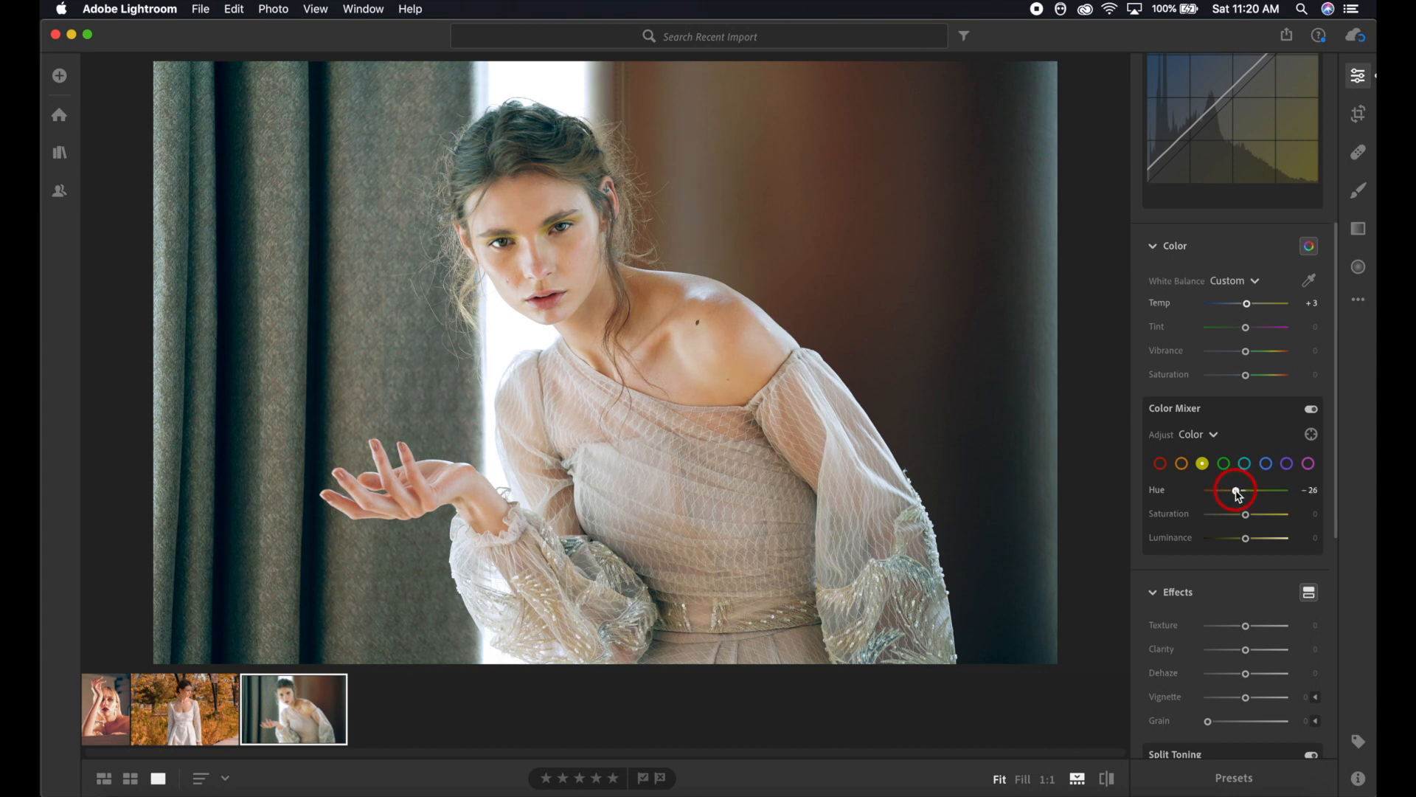
{"action": "left_click_drag", "start_coordinate": [1236, 493], "coordinate": [1232, 495]}
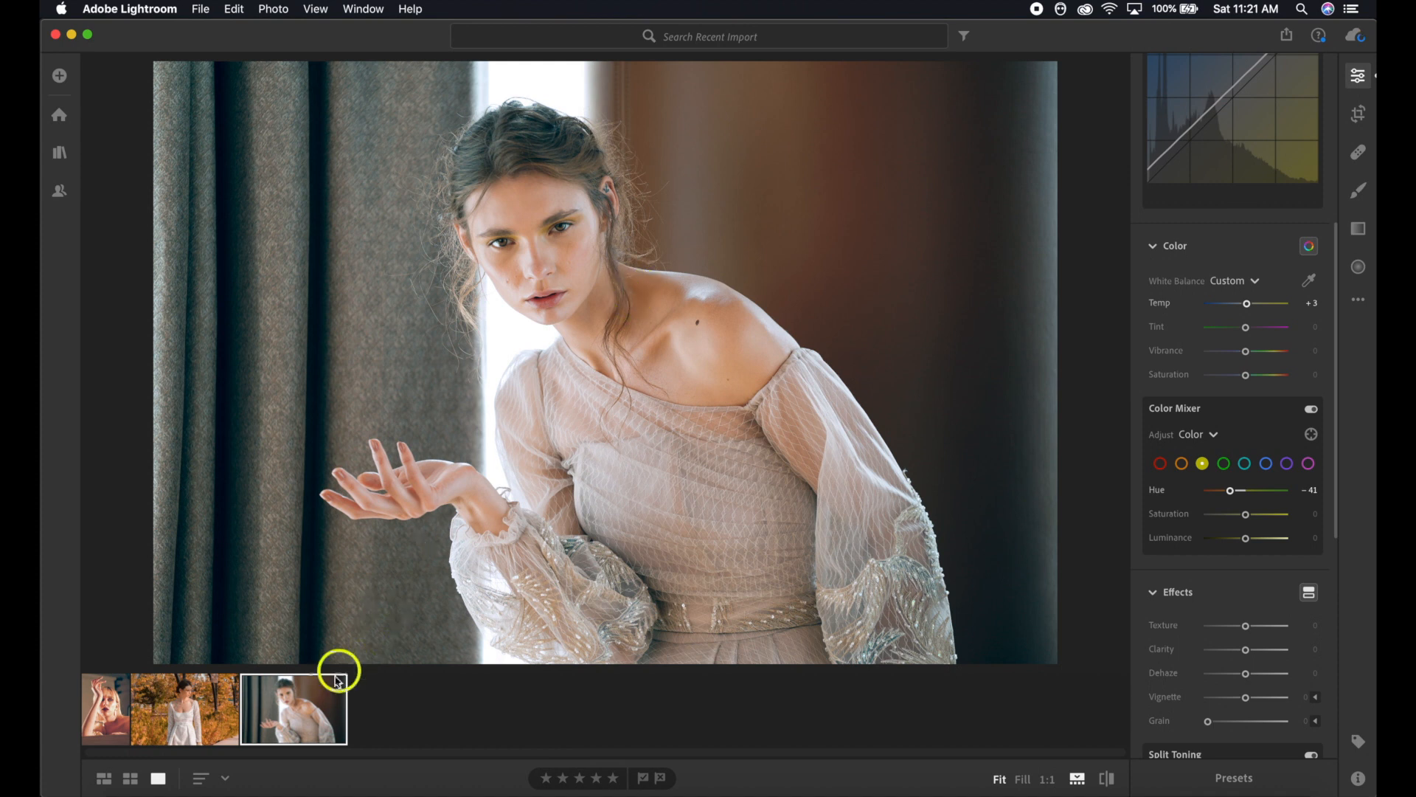
- Select all three edited photos and export them as JPG (Large) to the Desktop
{"action": "left_click", "coordinate": [323, 698]}
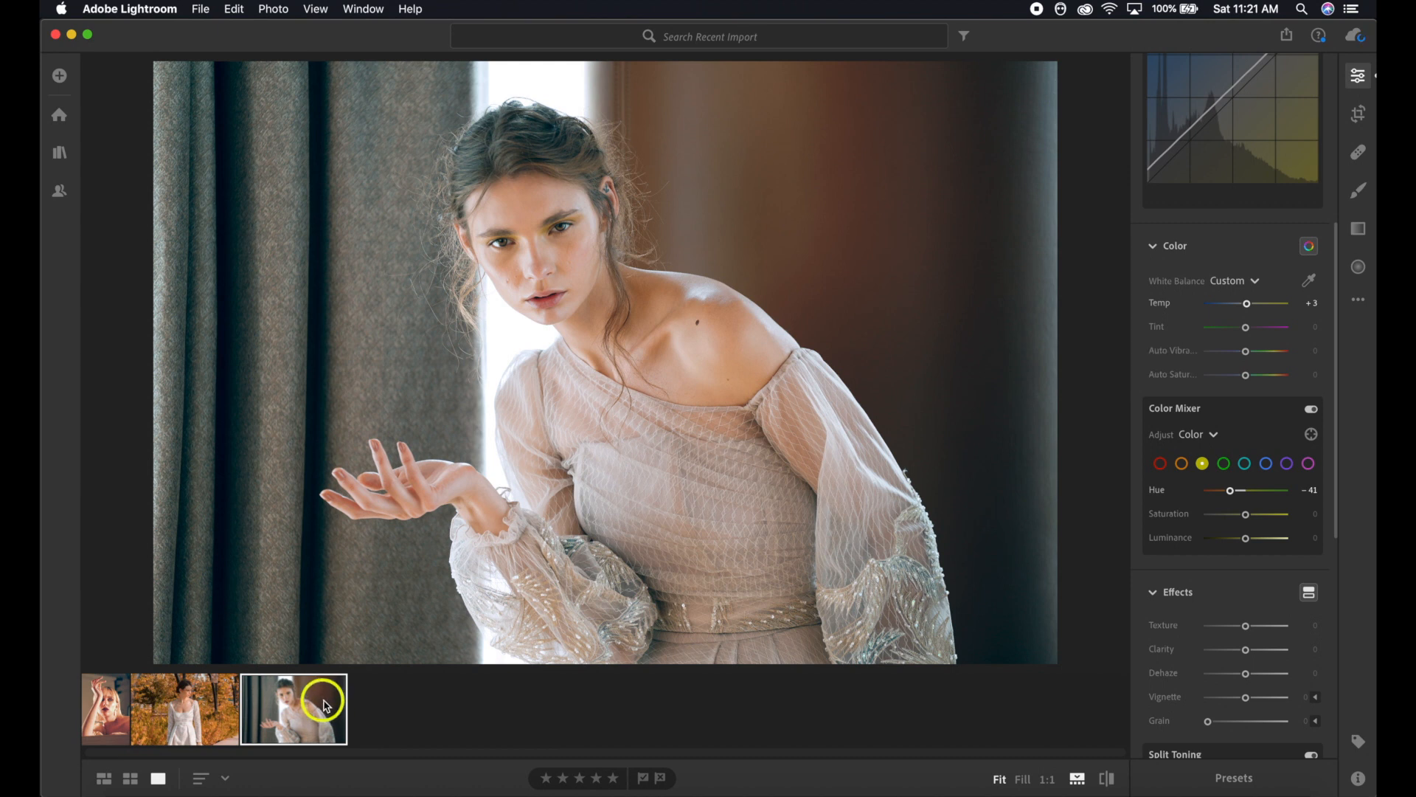
{"action": "left_click", "coordinate": [210, 713]}
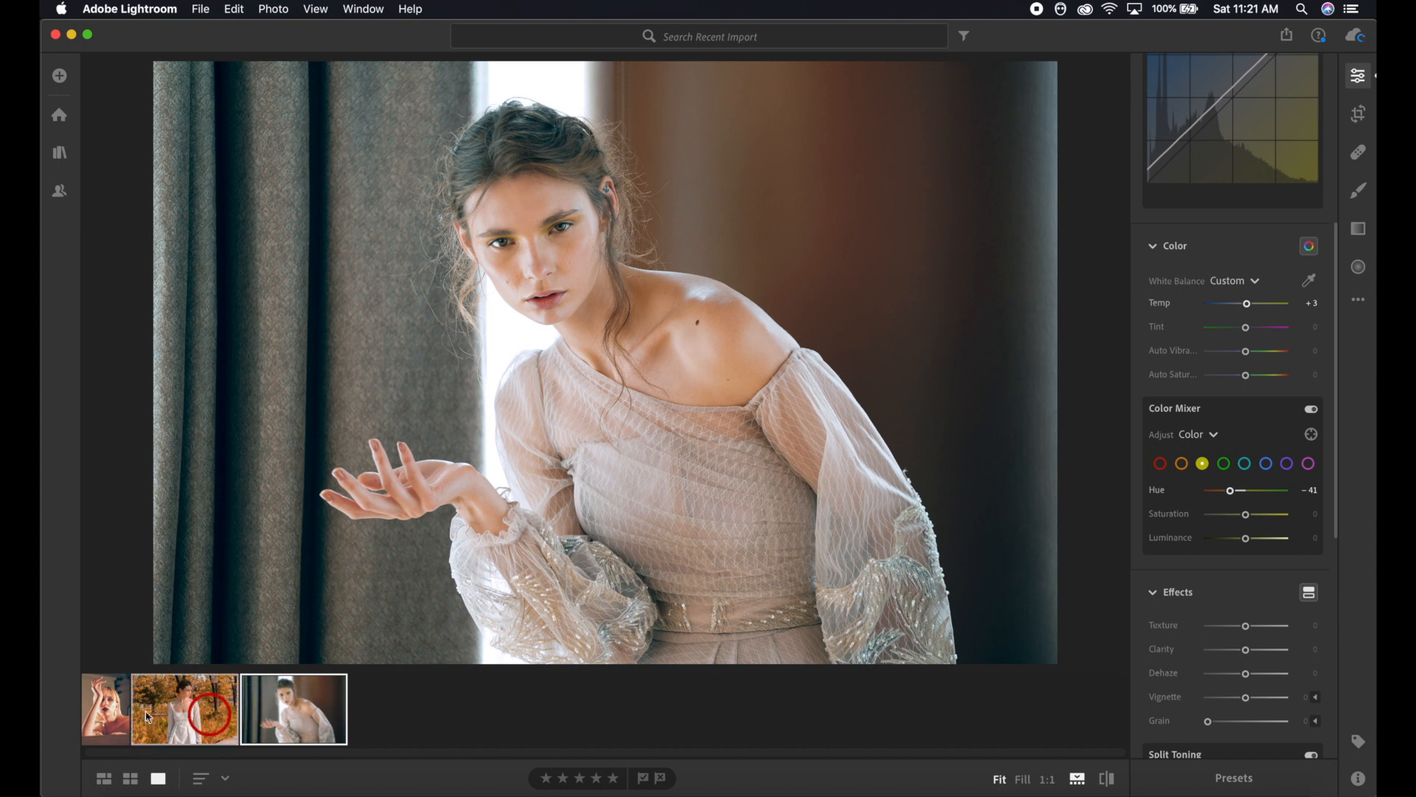
{"action": "left_click", "coordinate": [117, 710]}
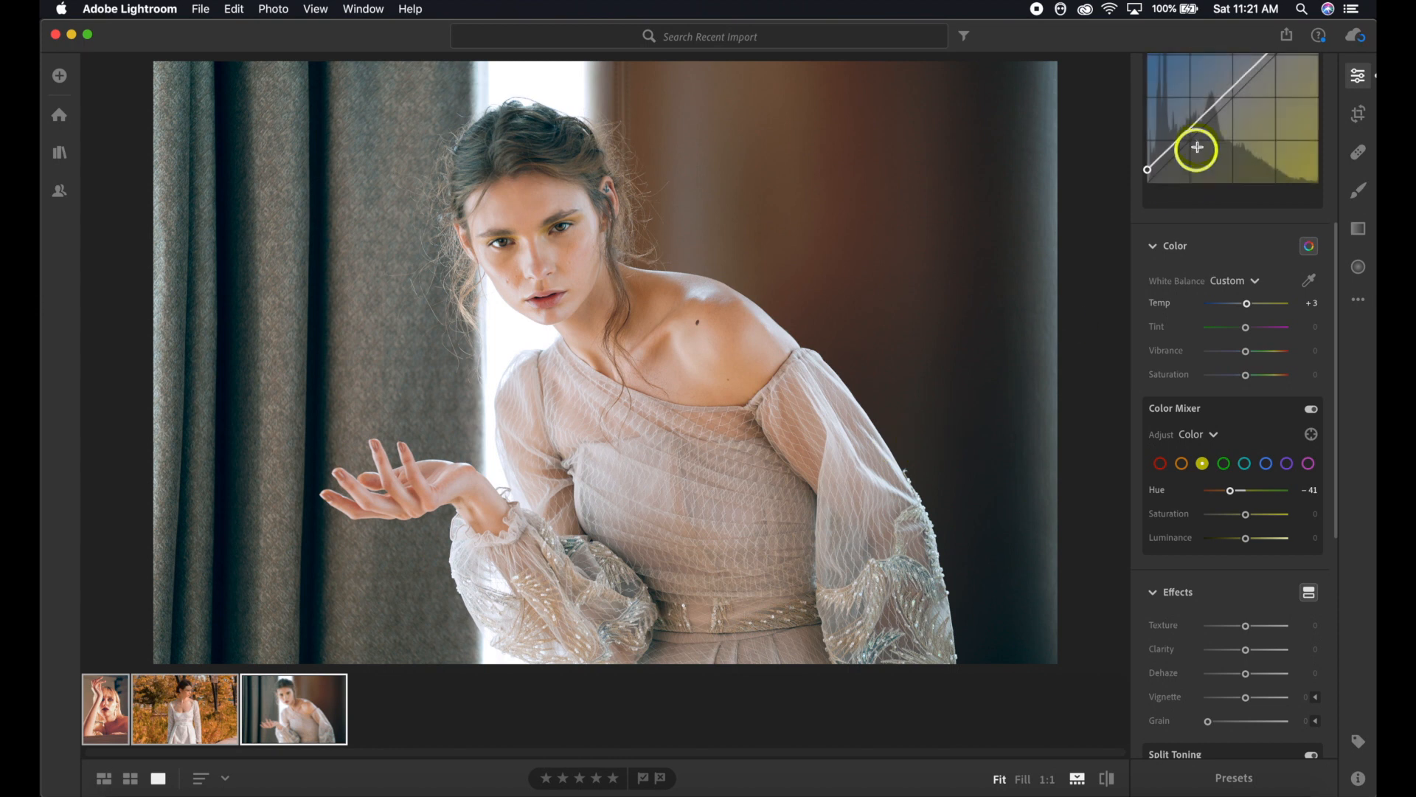
{"action": "scroll", "coordinate": [1213, 115], "scroll_direction": "up", "scroll_amount": 1}
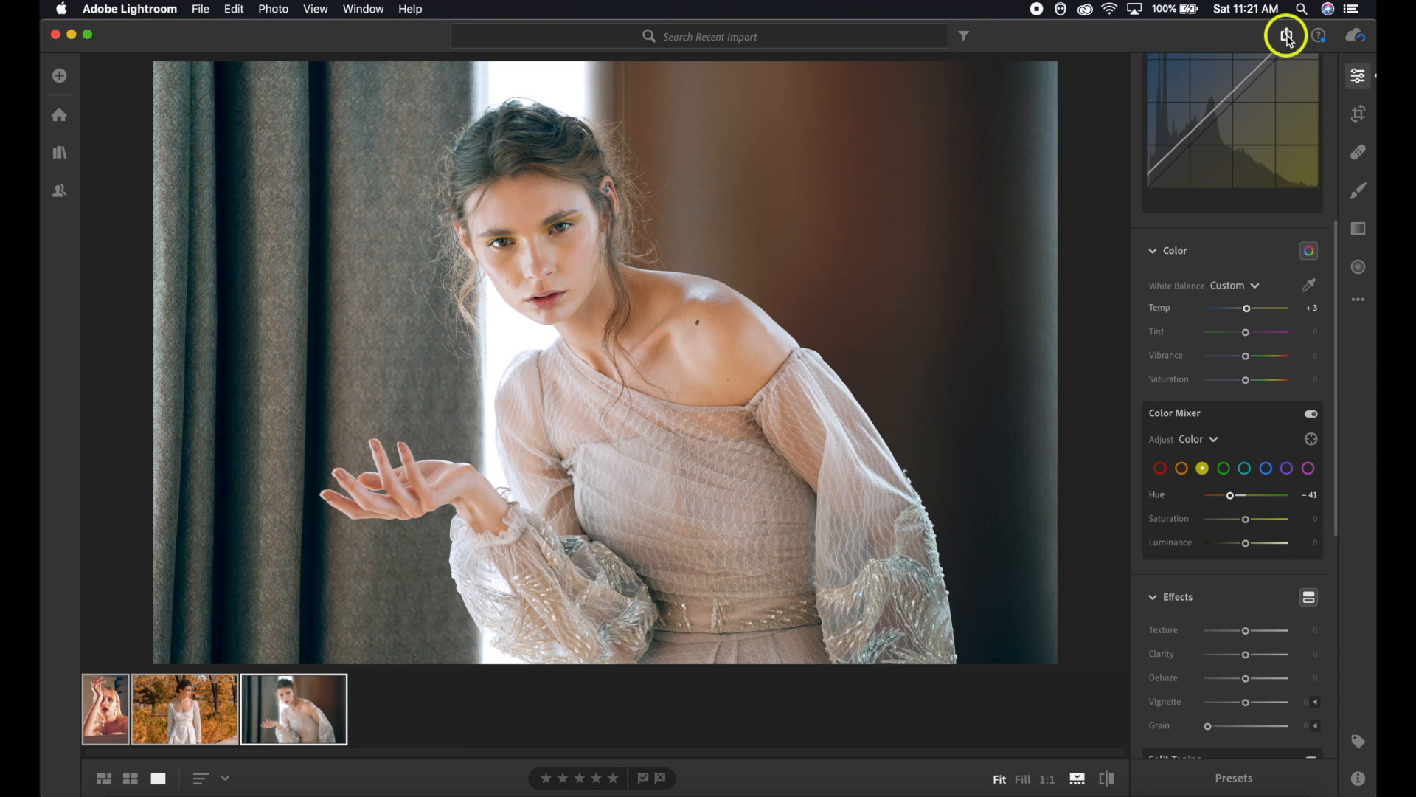
{"action": "left_click", "coordinate": [1287, 41]}
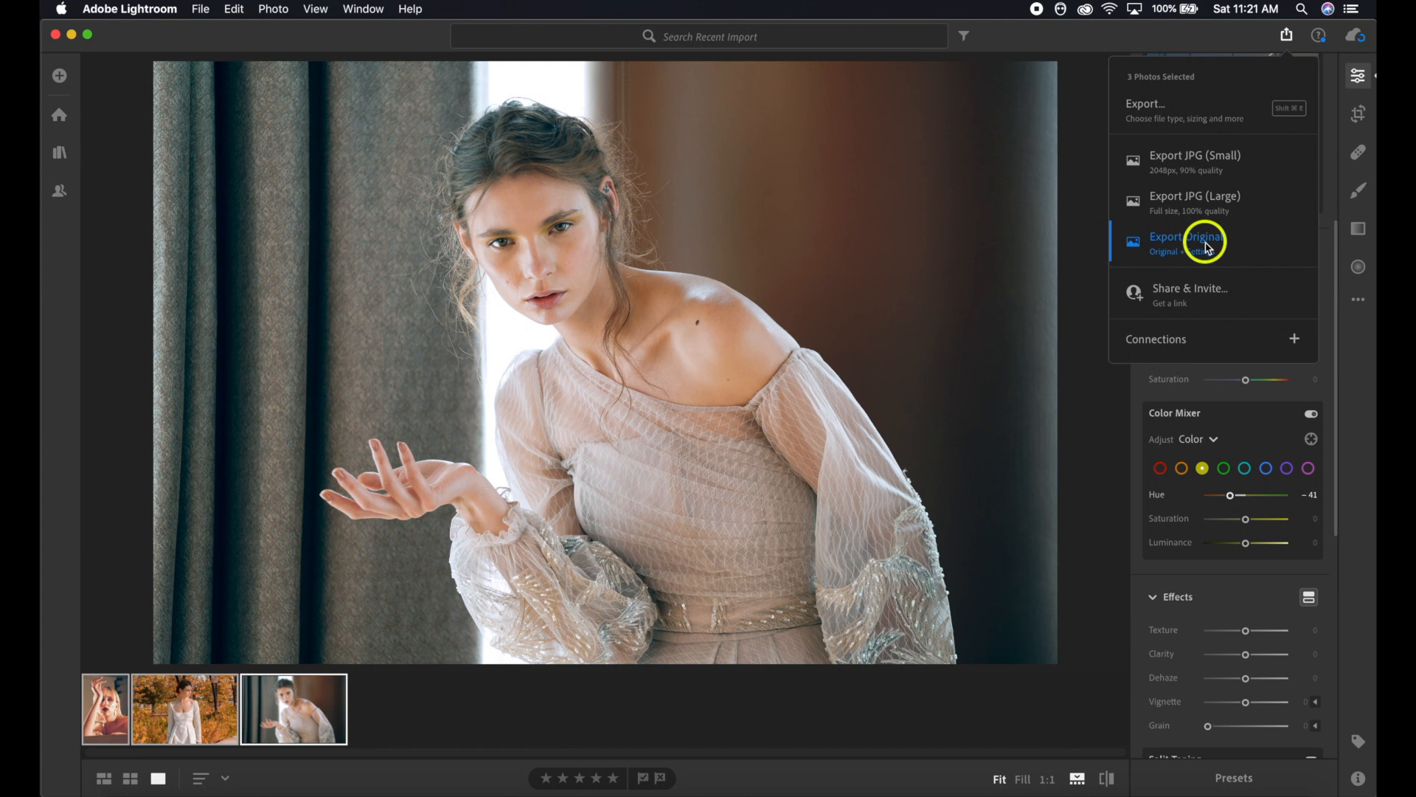
{"action": "left_click", "coordinate": [1195, 202]}
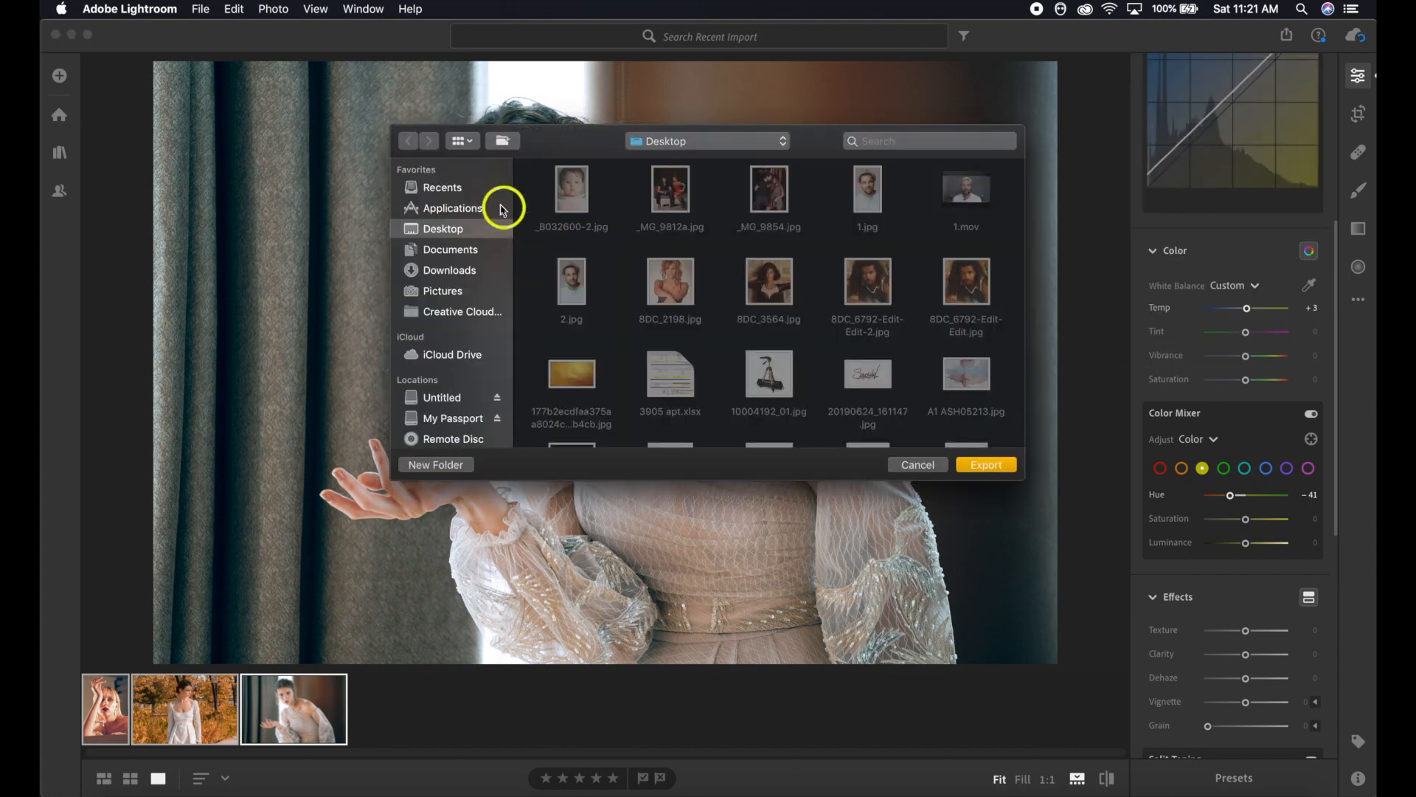
{"action": "left_click", "coordinate": [989, 464]}
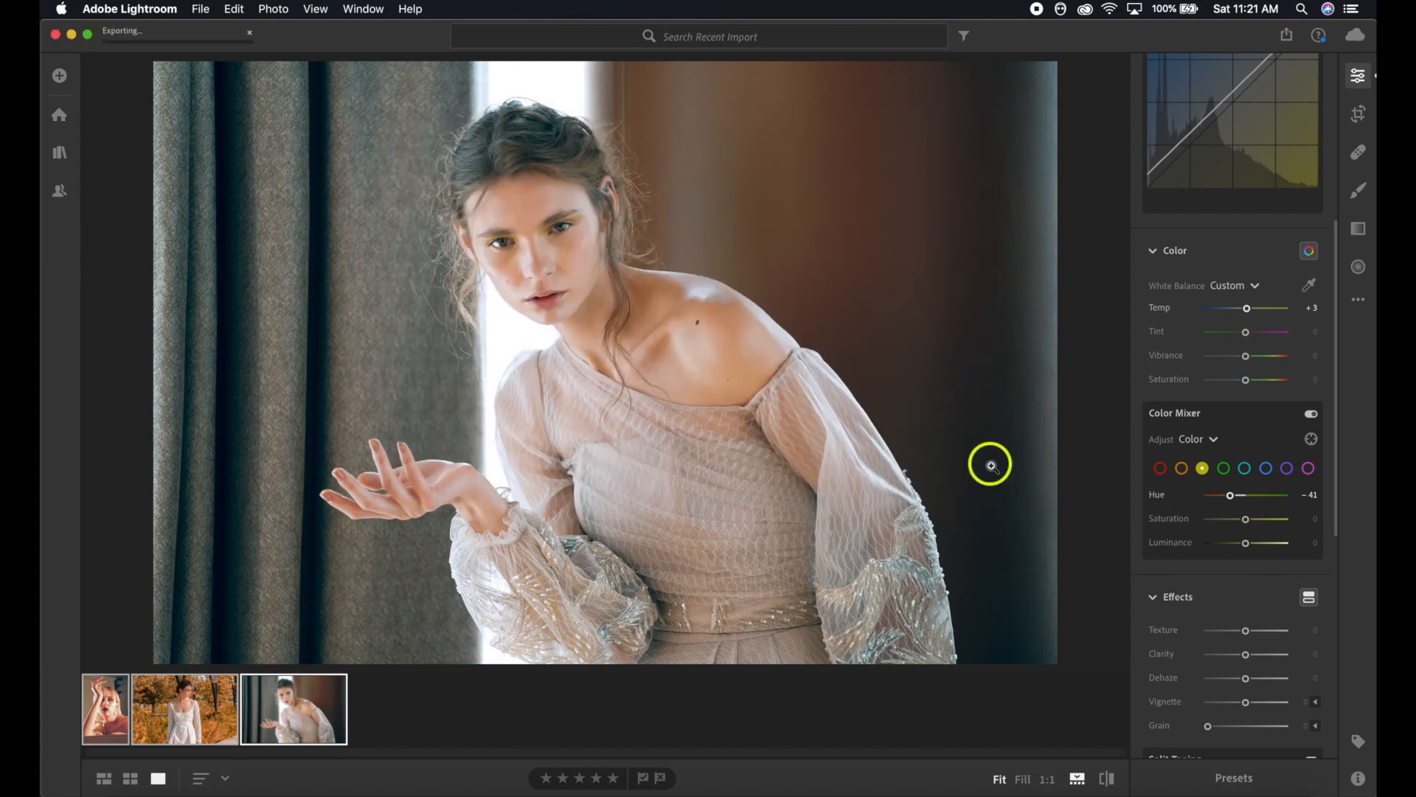